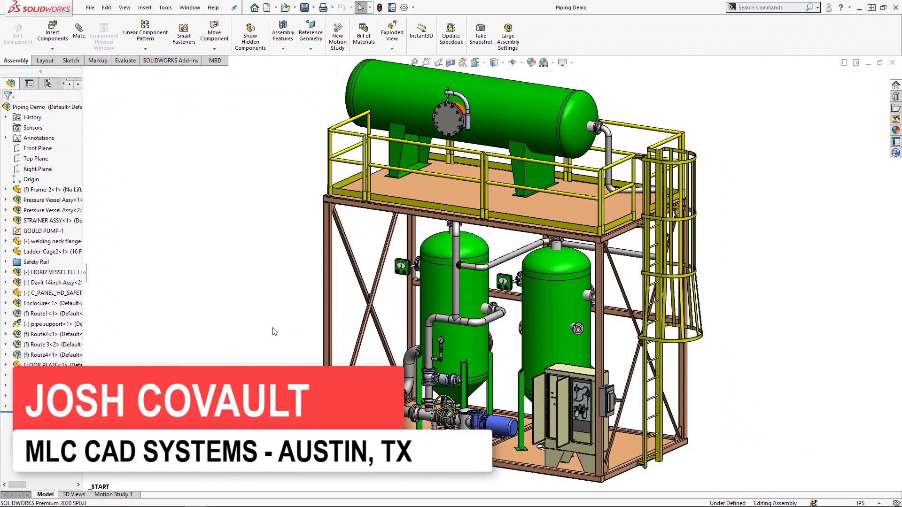
# Open the Frame-2 part from the piping assembly and expand its cut list.
pyautogui.rightClick(36, 194)
pyautogui.click(47, 174)
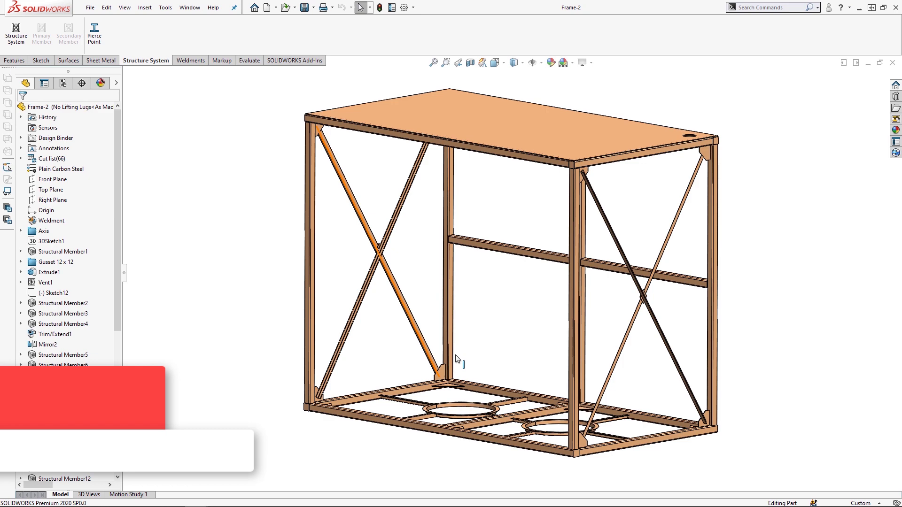
pyautogui.moveTo(506, 351)
pyautogui.mouseDown(button='middle')
pyautogui.moveTo(507, 312)
pyautogui.moveTo(503, 352)
pyautogui.mouseUp(button='middle')
pyautogui.press('Escape')
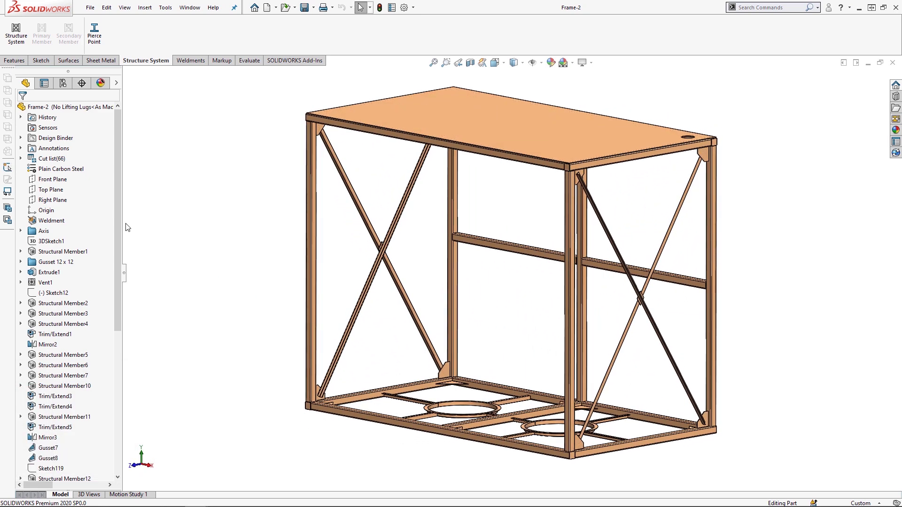
pyautogui.moveTo(116, 211)
pyautogui.mouseDown()
pyautogui.moveTo(101, 289)
pyautogui.moveTo(101, 370)
pyautogui.moveTo(107, 202)
pyautogui.mouseUp()
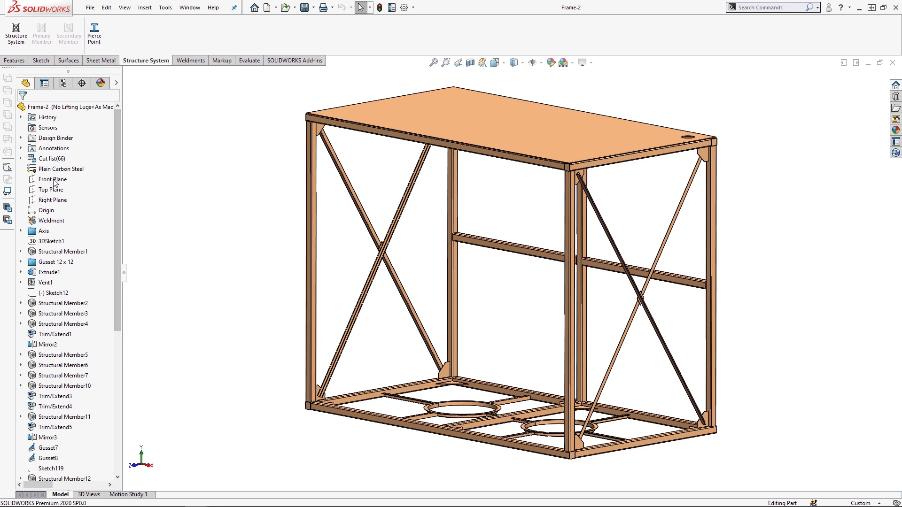
pyautogui.click(21, 159)
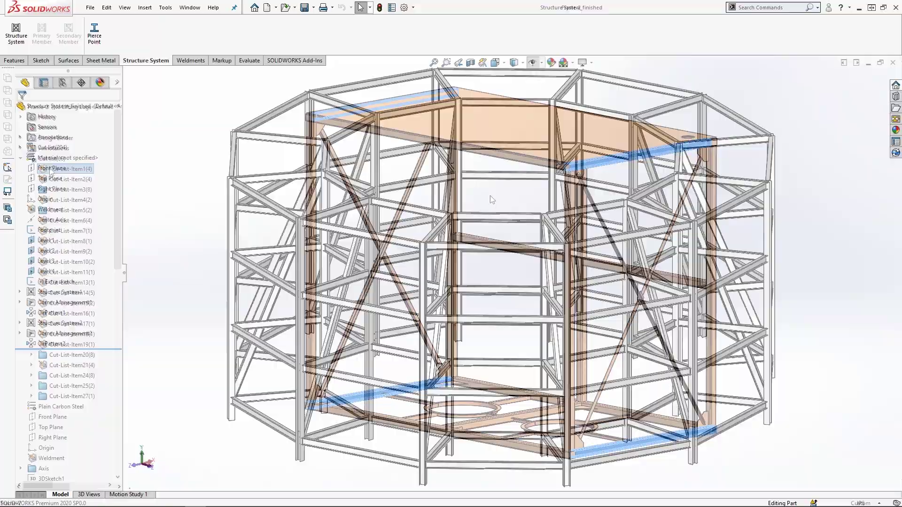
# Examine the finished structure's cut list by highlighting its W12x65, W33x130 and first W14x48 member groups.
pyautogui.moveTo(517, 192)
pyautogui.mouseDown(button='middle')
pyautogui.moveTo(464, 191)
pyautogui.moveTo(520, 175)
pyautogui.moveTo(560, 188)
pyautogui.moveTo(527, 191)
pyautogui.mouseUp(button='middle')
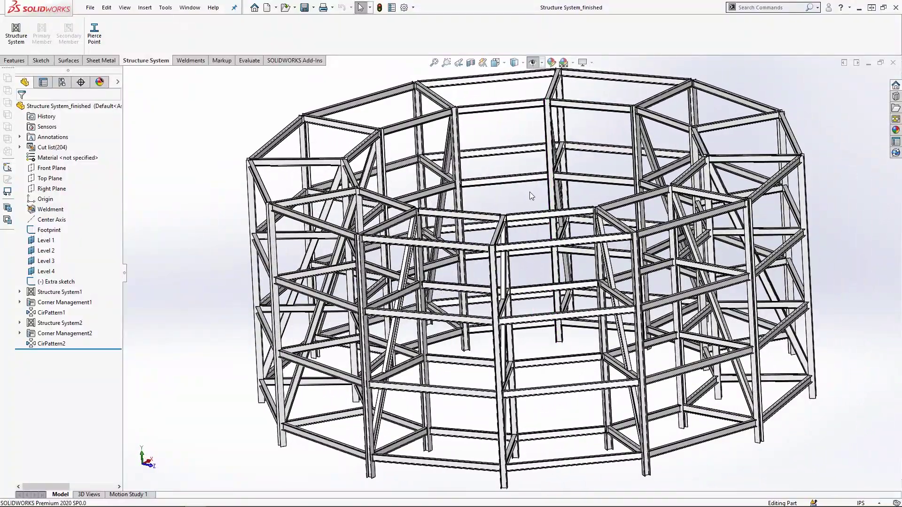
pyautogui.click(20, 148)
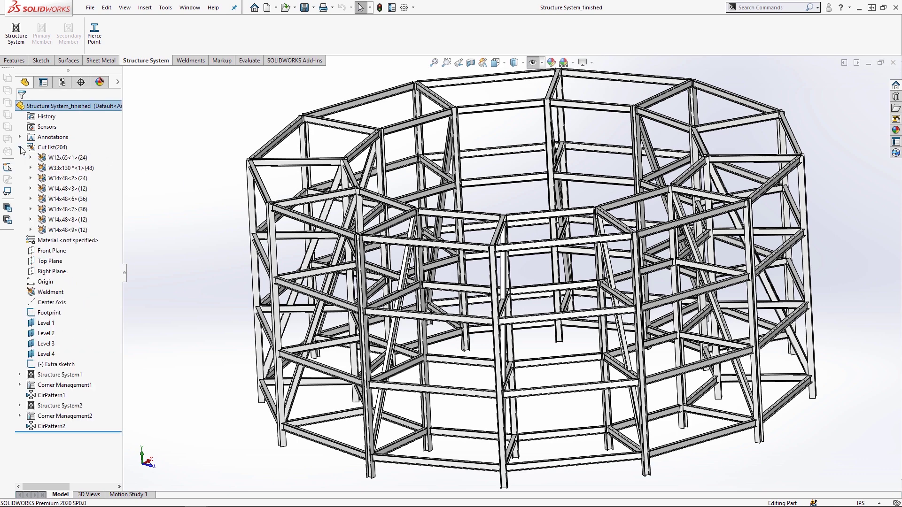
pyautogui.click(51, 158)
pyautogui.click(52, 168)
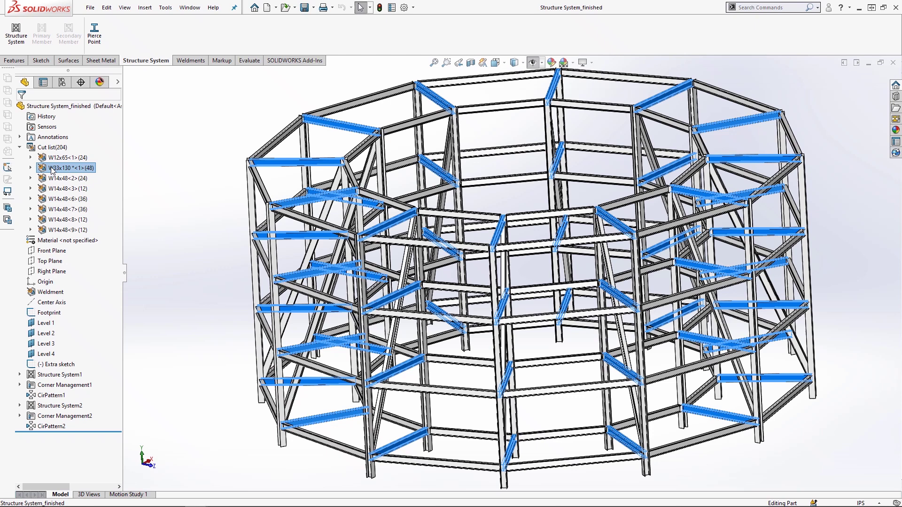
pyautogui.click(51, 179)
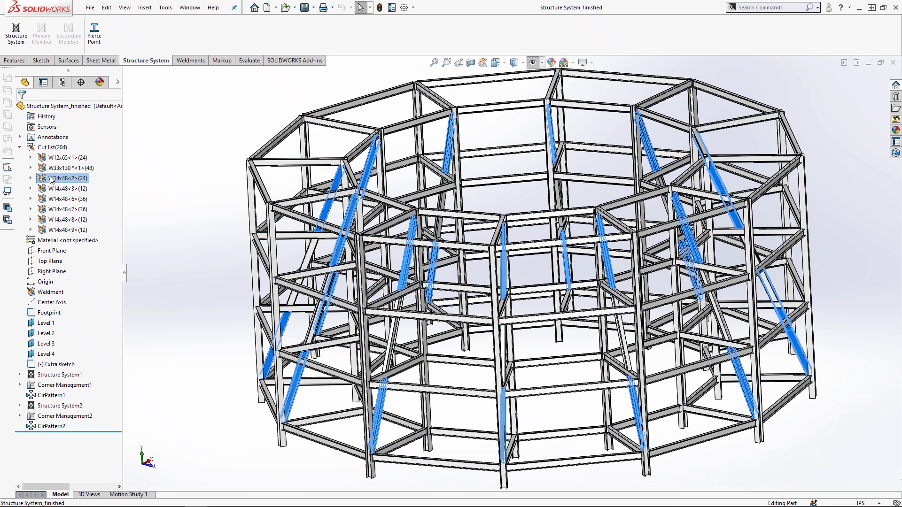
pyautogui.click(158, 192)
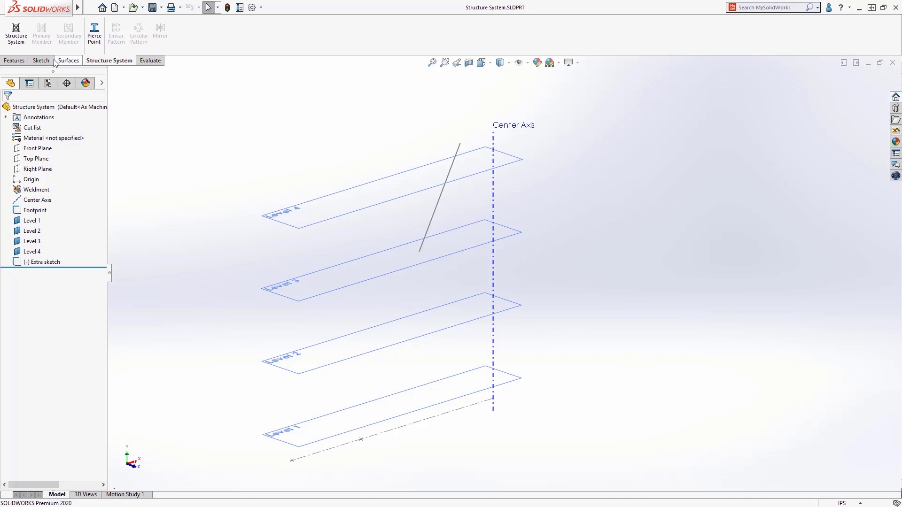
# Start a structure system and chain primary members through both footprint points and the extra sketch line's lower endpoint, using the Point end condition.
pyautogui.click(16, 34)
pyautogui.click(41, 36)
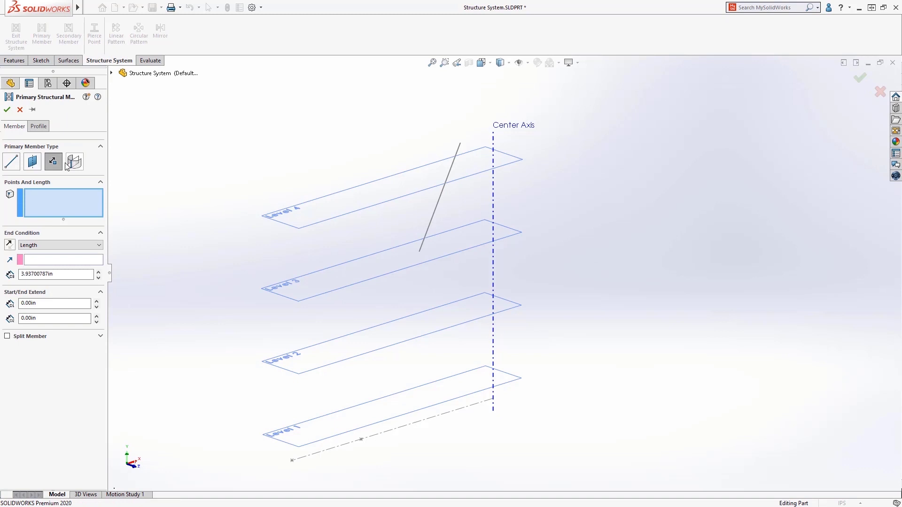
pyautogui.click(59, 246)
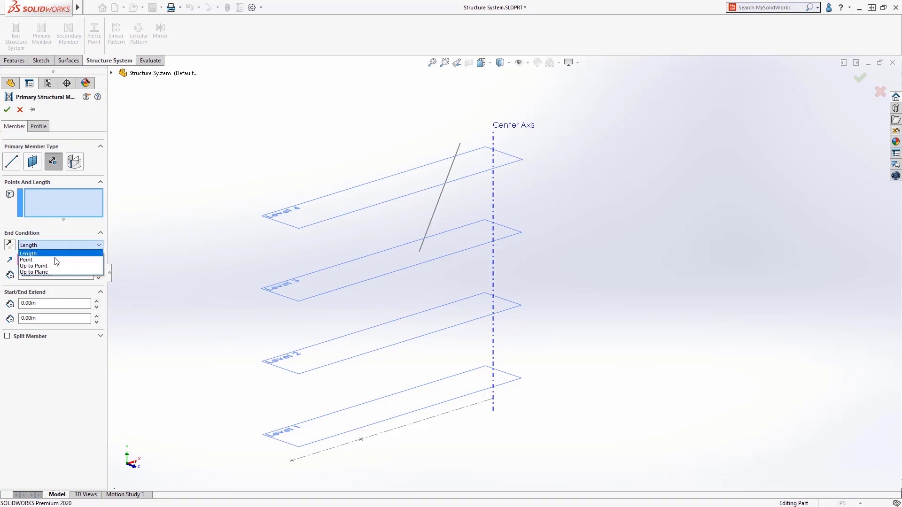
pyautogui.click(55, 259)
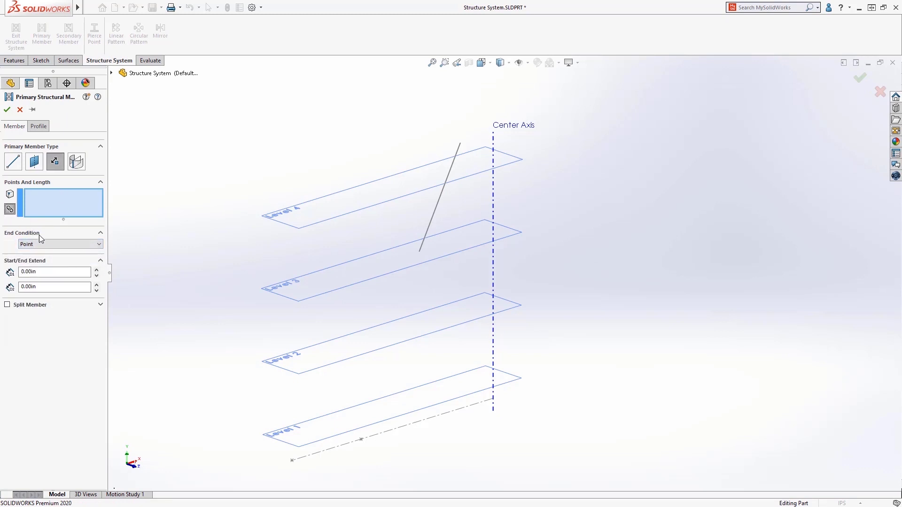
pyautogui.click(292, 461)
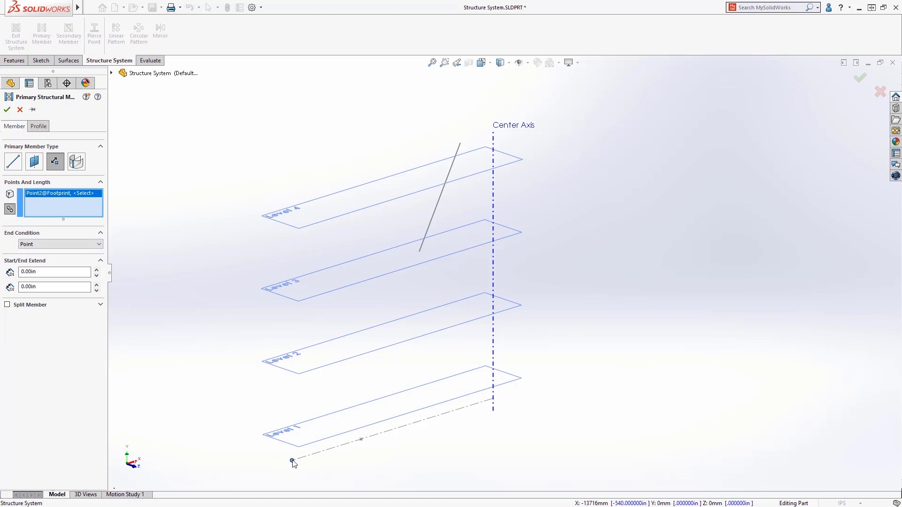
pyautogui.click(361, 441)
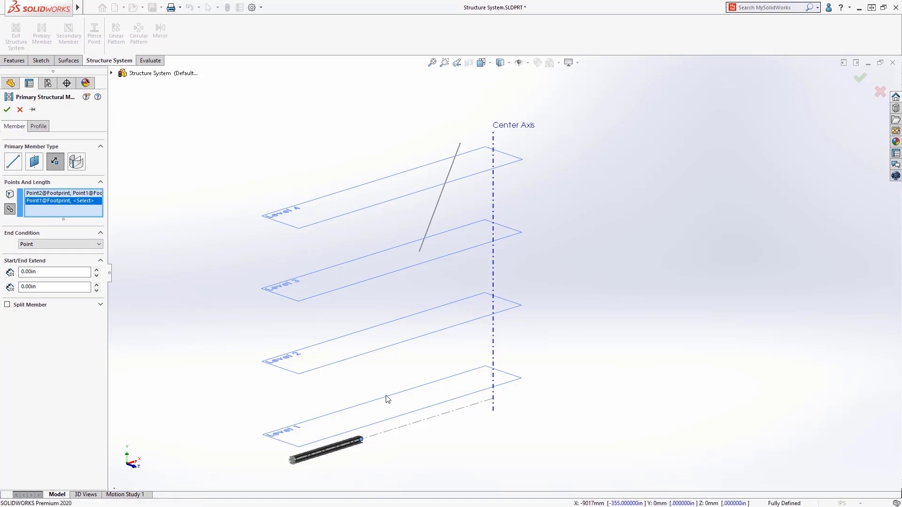
pyautogui.click(419, 252)
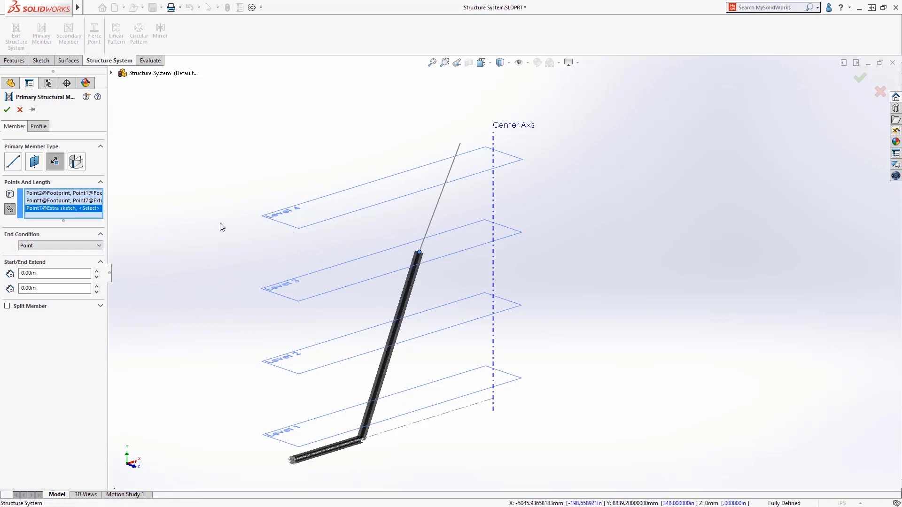
pyautogui.rightClick(80, 207)
pyautogui.click(93, 225)
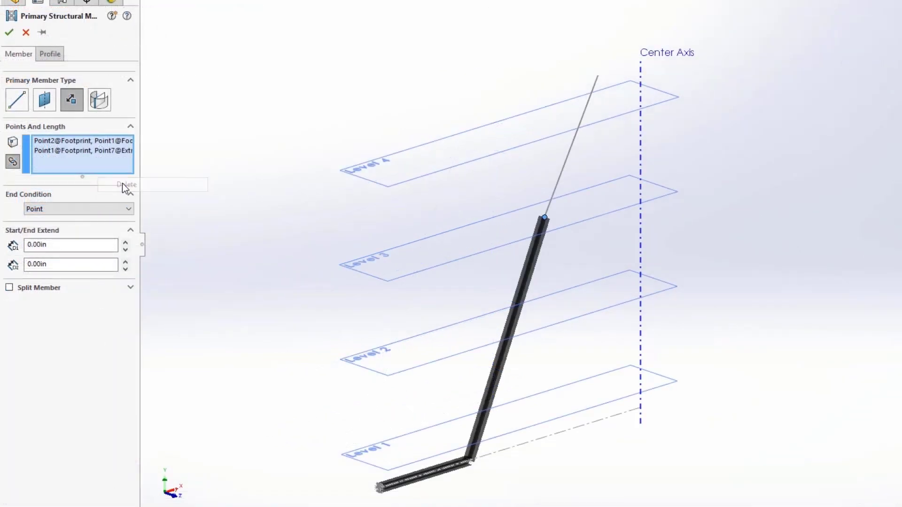
# Try the Up to Point end condition, running the primary members to the extra sketch line's lower endpoint.
pyautogui.click(76, 246)
pyautogui.click(87, 236)
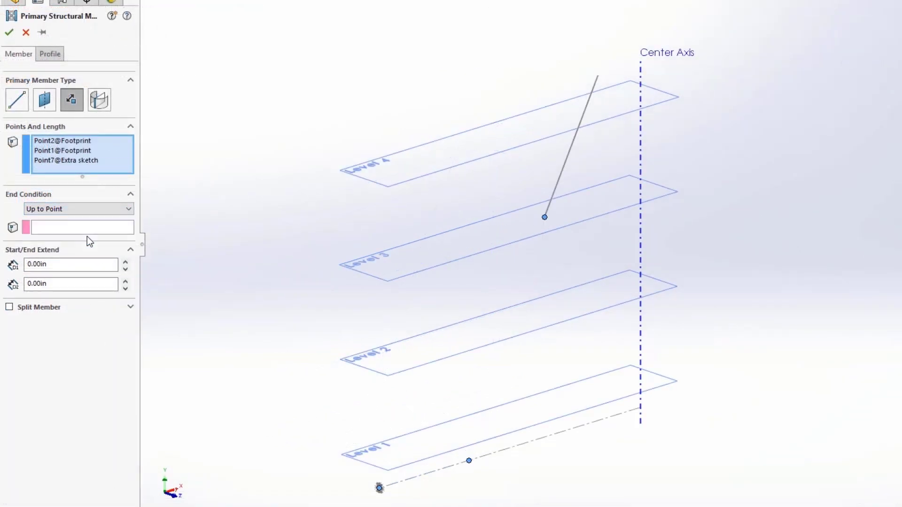
pyautogui.click(545, 217)
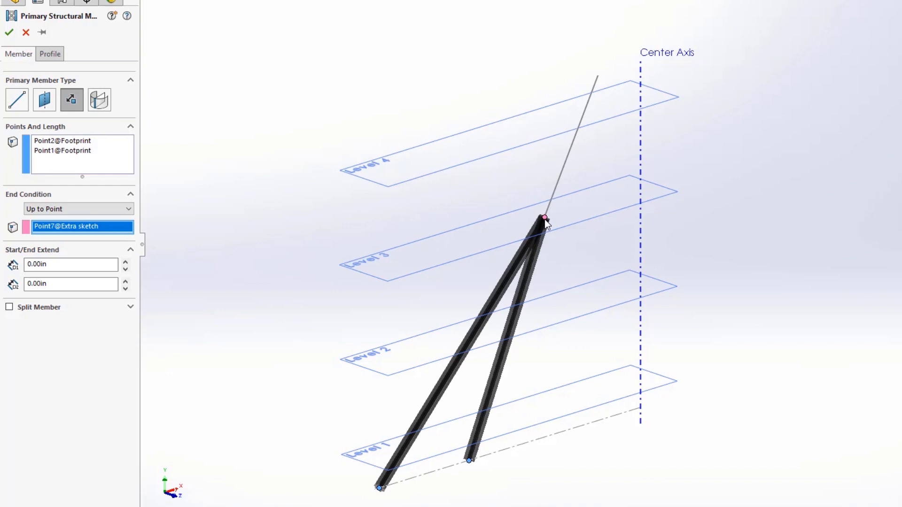
# Extend the primary members Up to Plane at Level 4 from the two footprint points only, removing the extra sketch point.
pyautogui.click(103, 211)
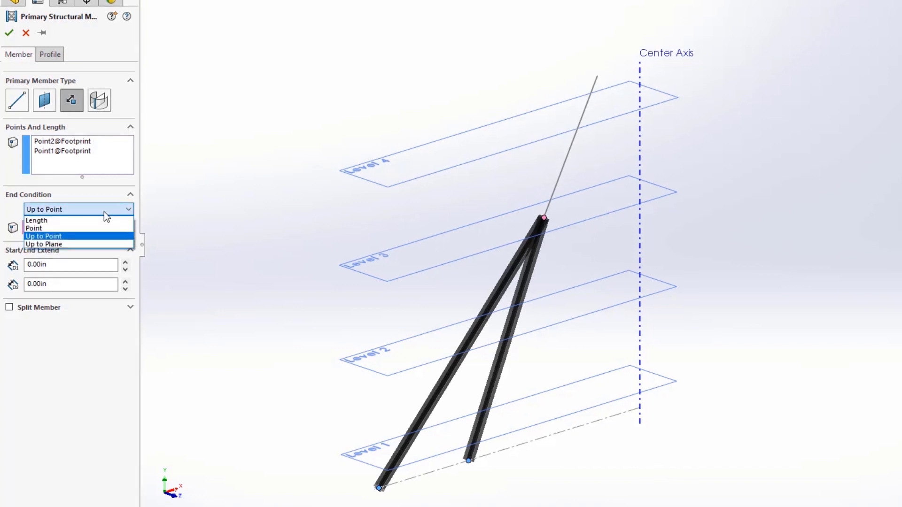
pyautogui.click(96, 244)
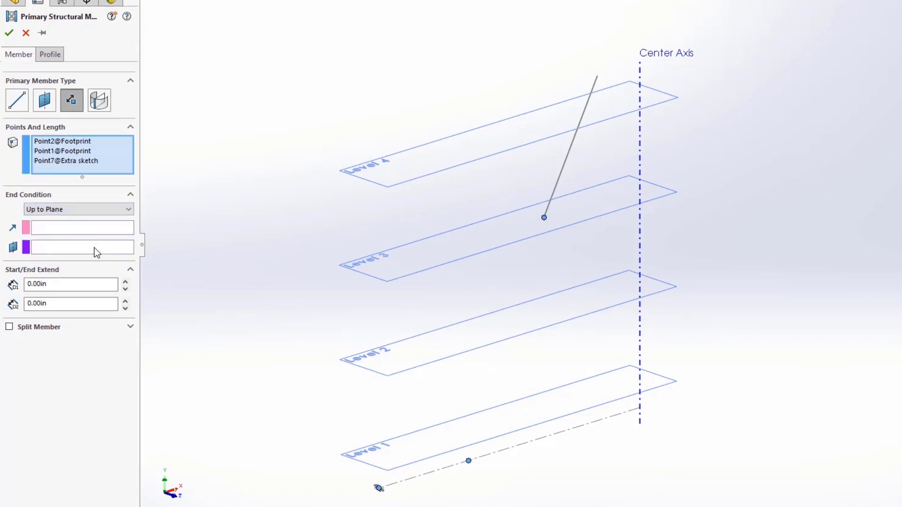
pyautogui.click(96, 249)
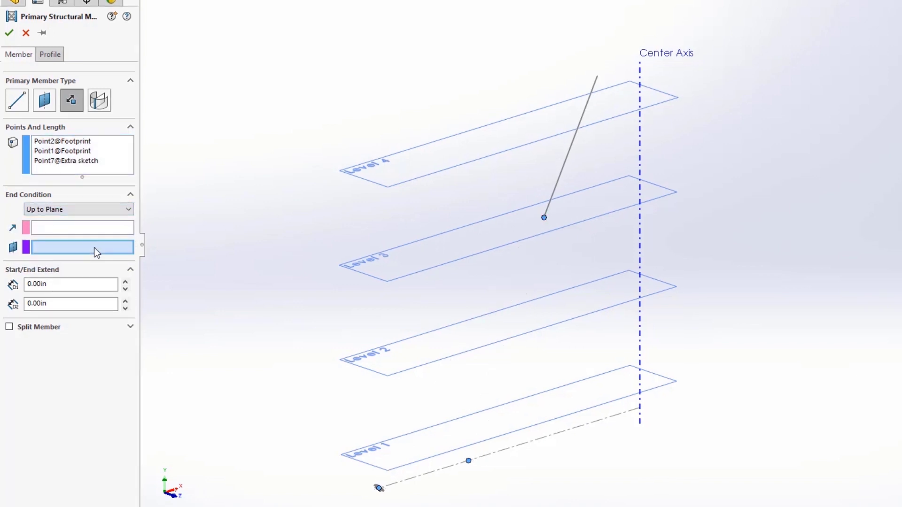
pyautogui.click(367, 176)
pyautogui.rightClick(91, 163)
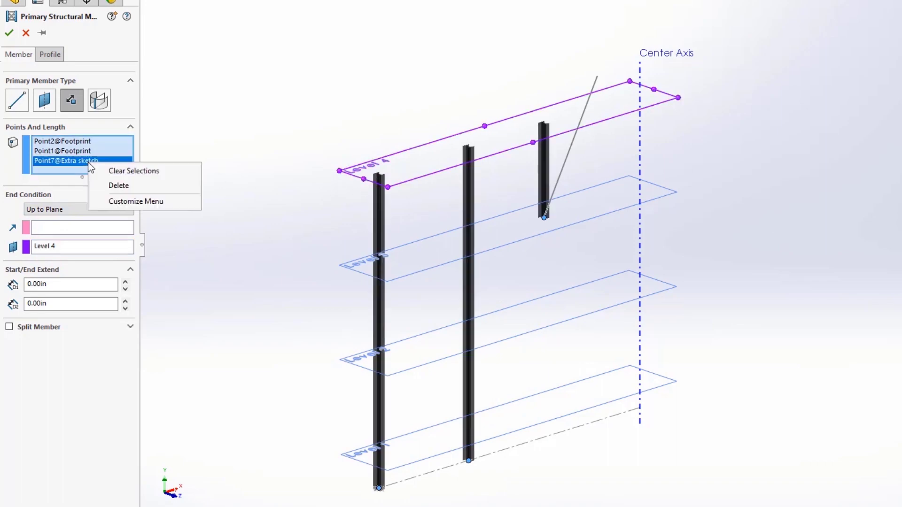
pyautogui.click(111, 185)
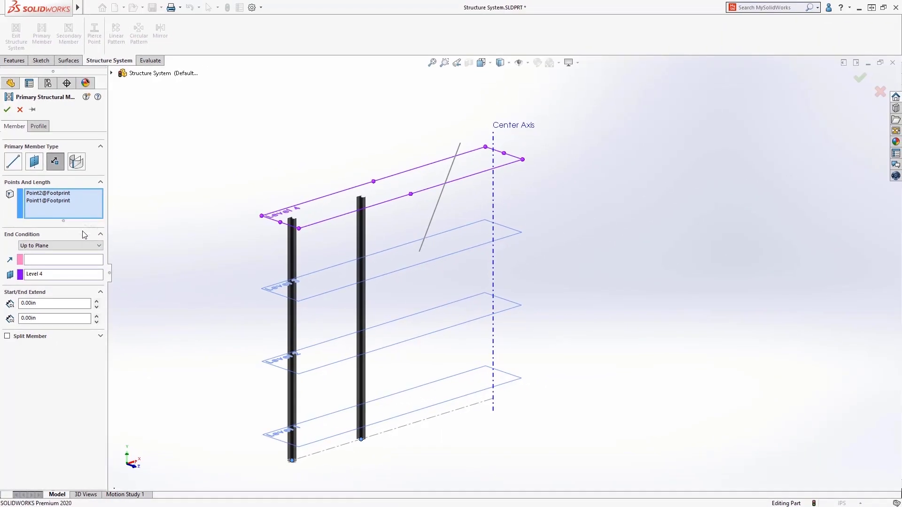
# Try the slanted extra sketch line as the direction for the primary members and remove it again.
pyautogui.click(77, 261)
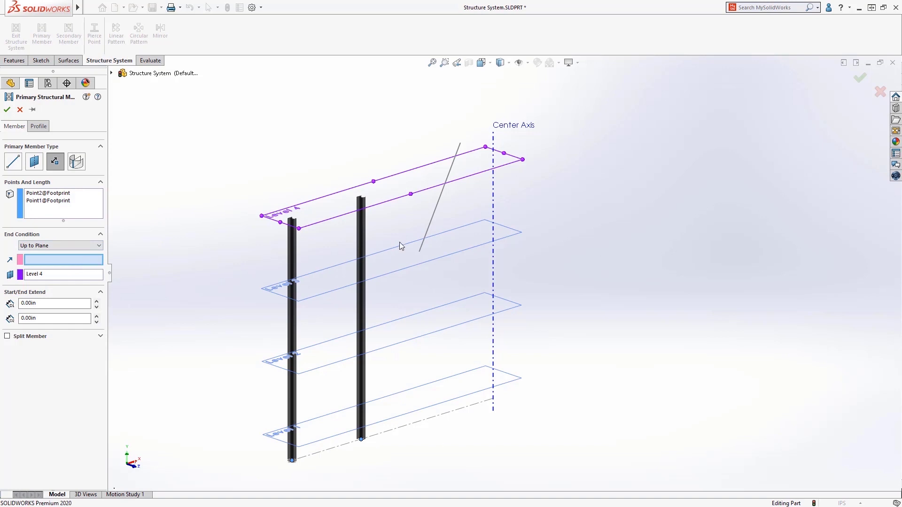
pyautogui.click(429, 231)
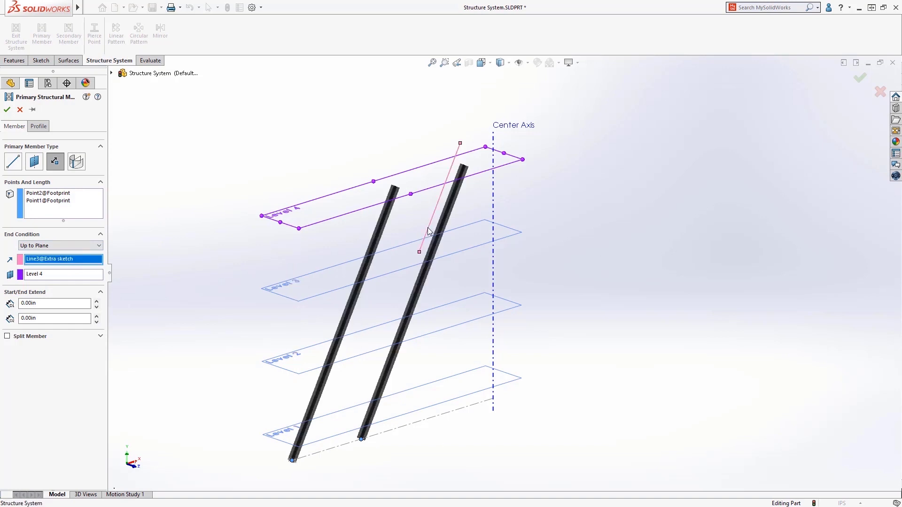
pyautogui.click(429, 231)
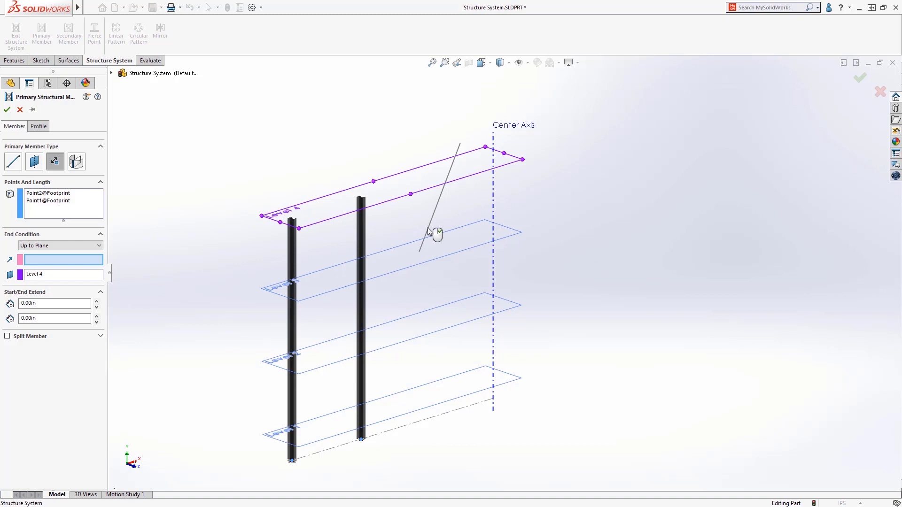
# Define secondary support-plane members between the two vertical columns at Level 1, Level 2, Level 3 and Level 4.
pyautogui.click(68, 35)
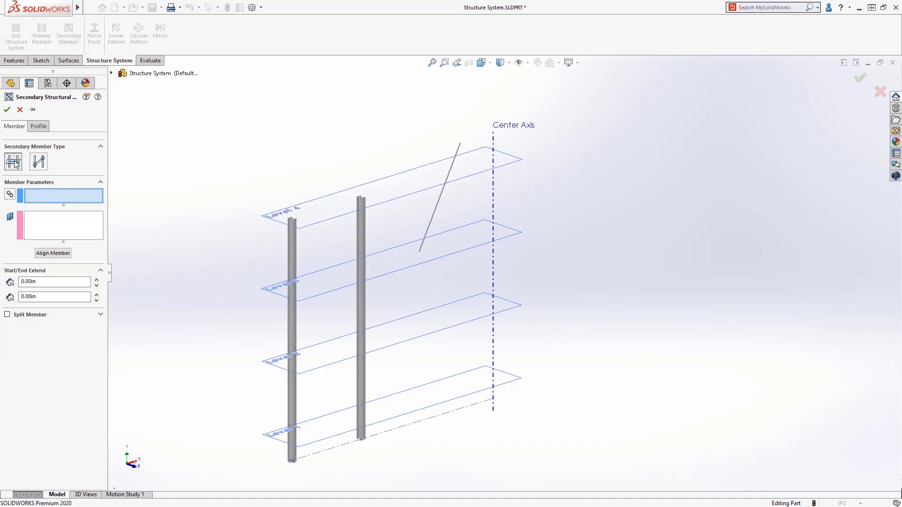
pyautogui.click(290, 277)
pyautogui.click(361, 241)
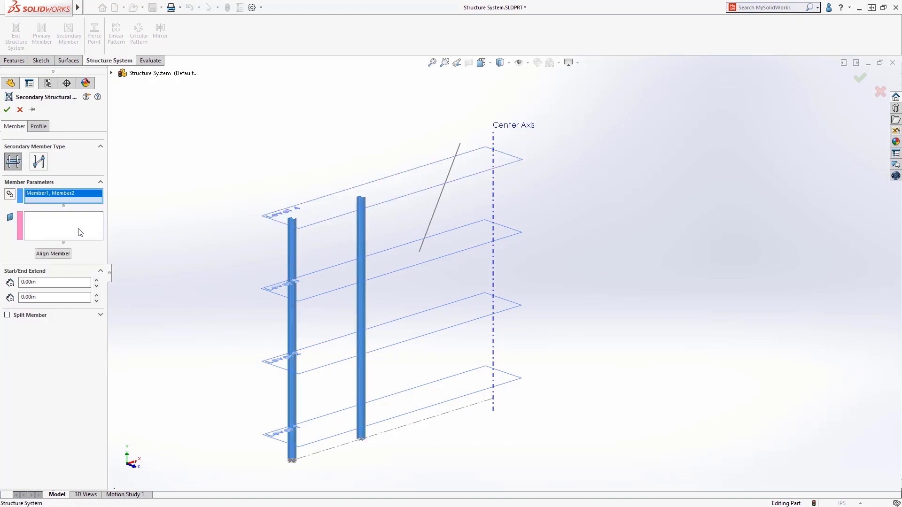
pyautogui.click(273, 430)
pyautogui.click(274, 358)
pyautogui.click(273, 289)
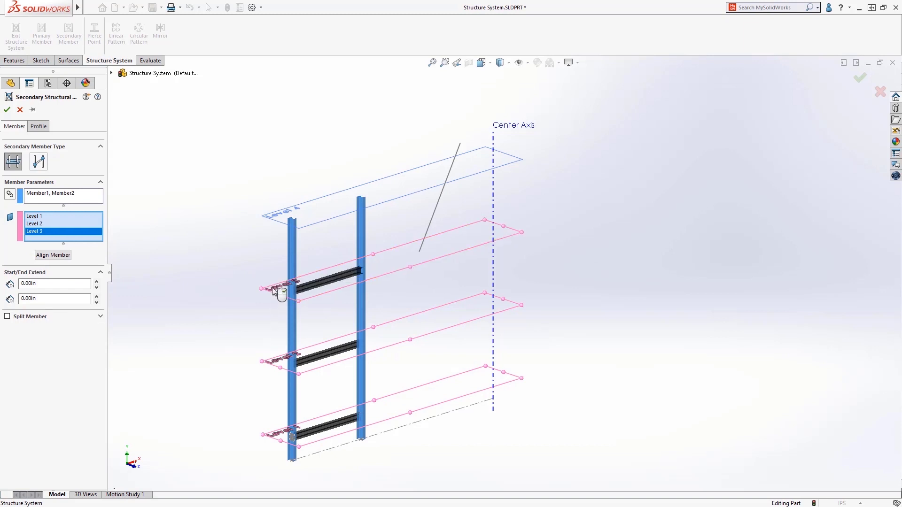
pyautogui.click(275, 217)
# Choose another W Section size for the four horizontal secondary members and create them.
pyautogui.click(38, 130)
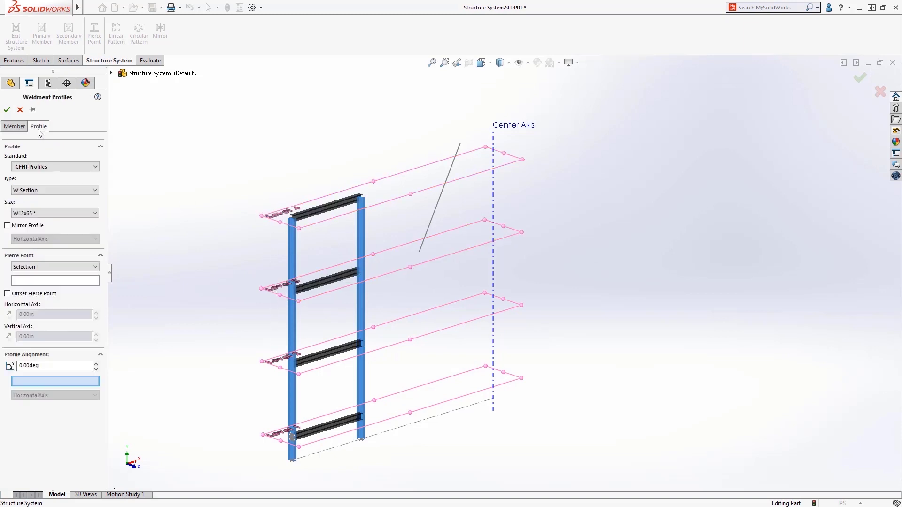
pyautogui.click(46, 213)
pyautogui.click(28, 250)
pyautogui.click(7, 110)
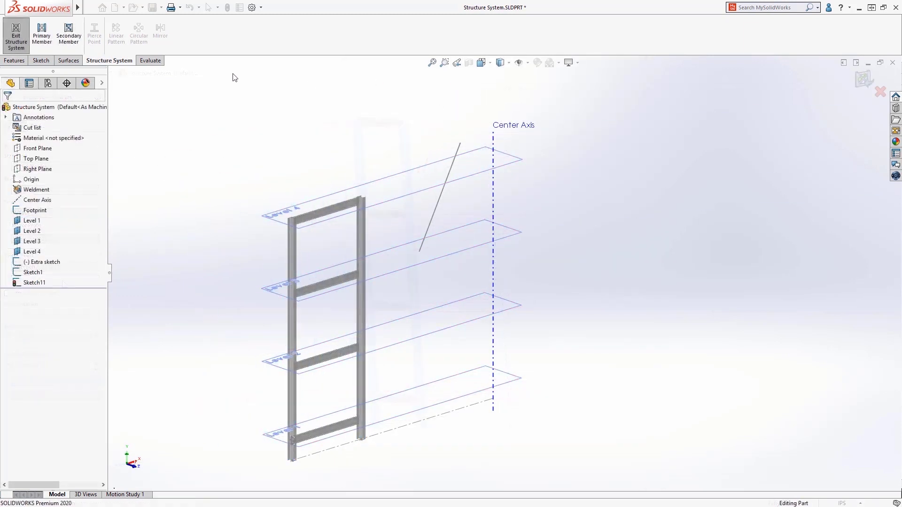
# Define a diagonal between-points secondary member from the Level 4 beam to the Level 1 beam, with both offset distances set to 0 in.
pyautogui.press('Return')
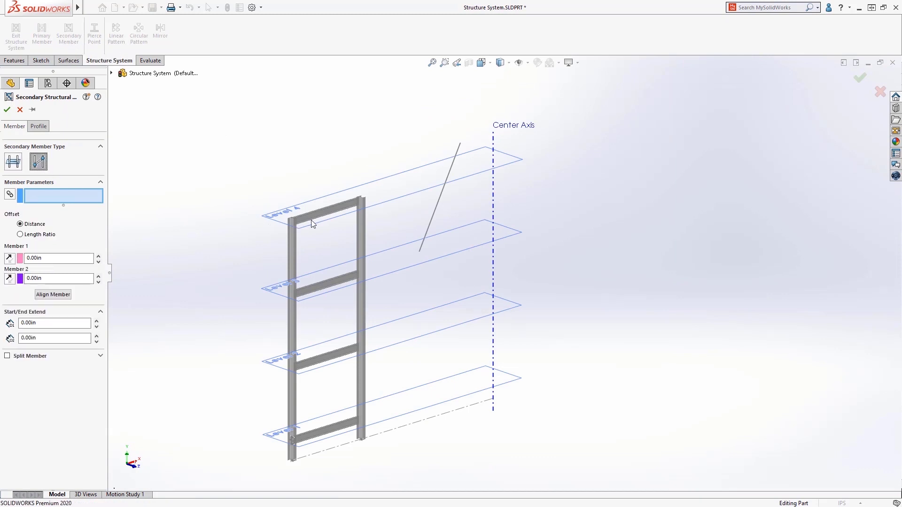
pyautogui.click(312, 224)
pyautogui.click(309, 438)
pyautogui.click(65, 259)
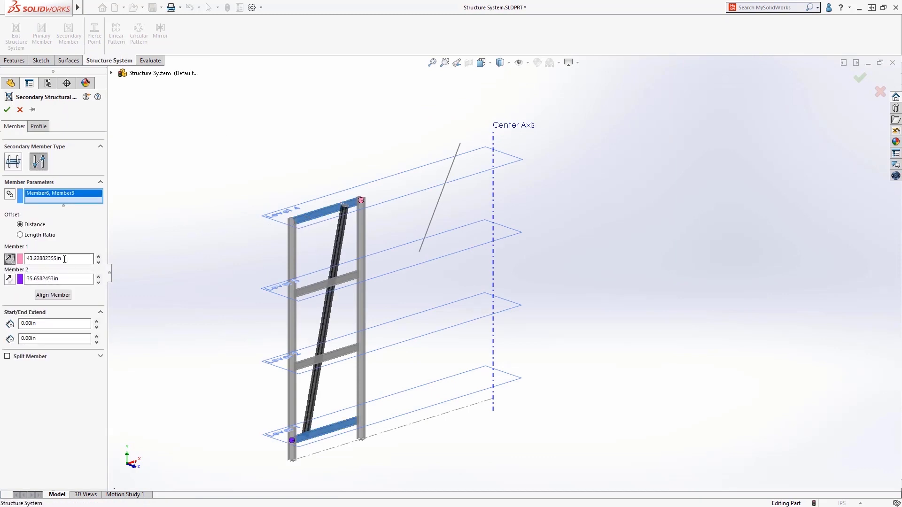
pyautogui.doubleClick(65, 258)
pyautogui.write('0')
pyautogui.press('Tab')
pyautogui.write('0')
pyautogui.press('Tab')
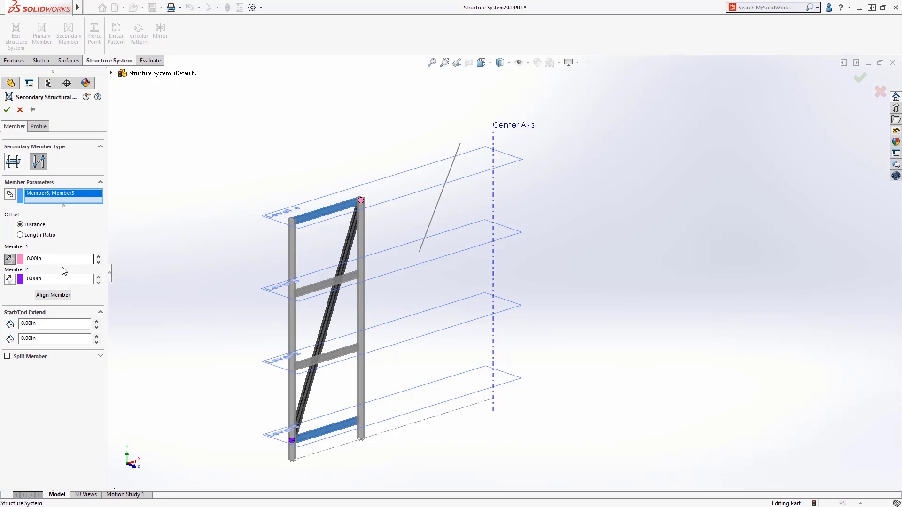
# Split the diagonal brace by reference, using the Level 2 and Level 3 horizontal beams as the split references.
pyautogui.click(7, 356)
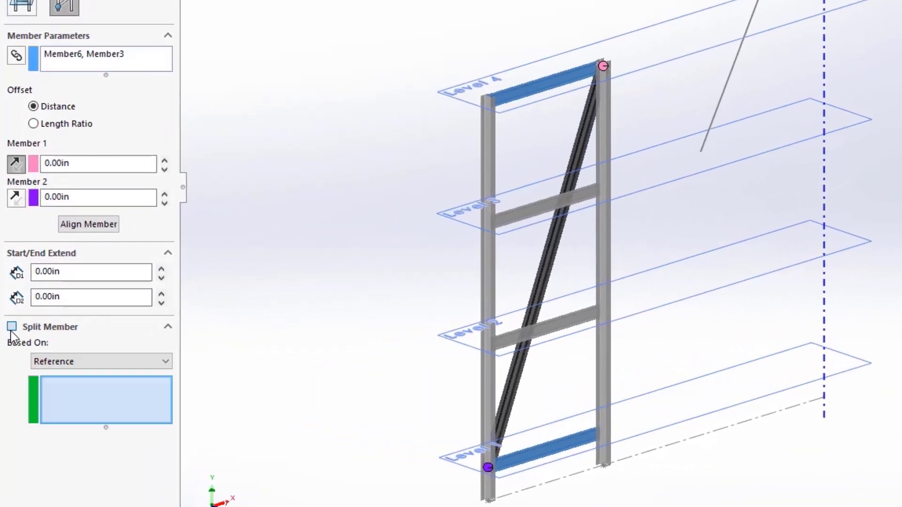
pyautogui.click(98, 364)
pyautogui.click(98, 363)
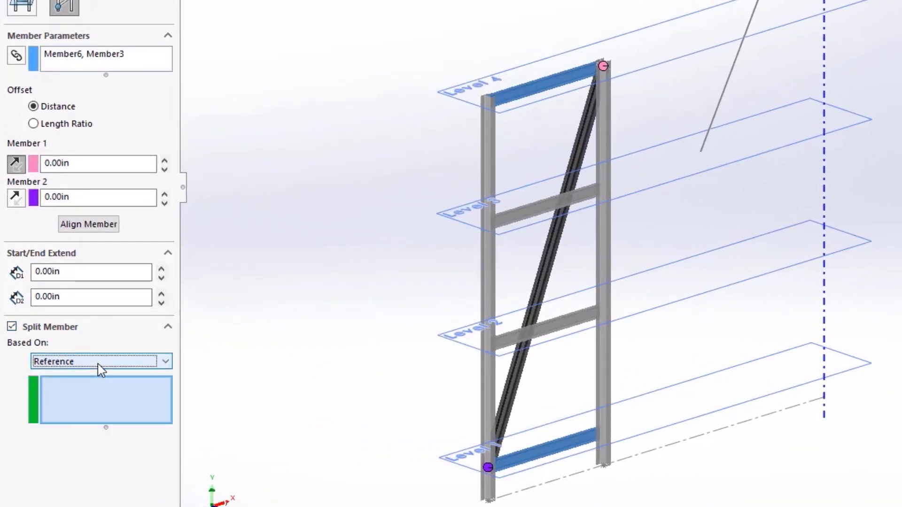
pyautogui.click(513, 346)
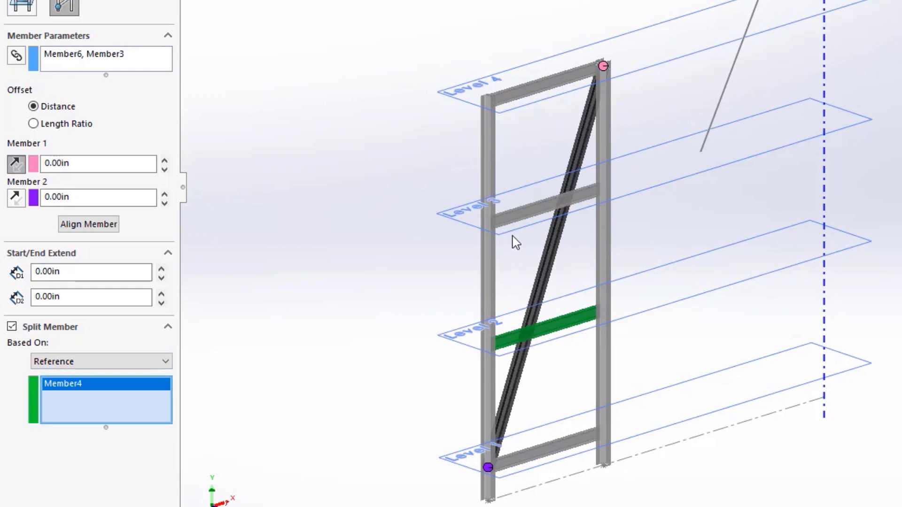
pyautogui.click(514, 223)
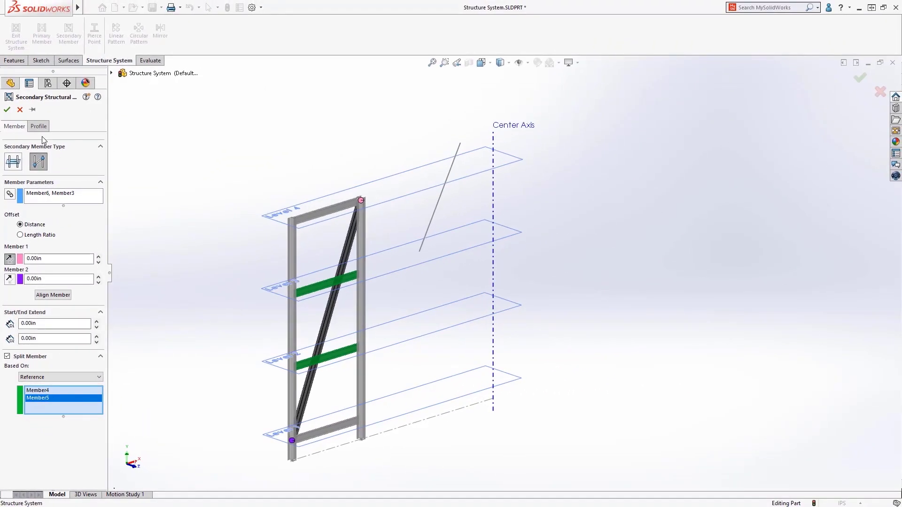
# Set the diagonal brace's profile alignment angle to 90 degrees and create the member.
pyautogui.click(45, 76)
pyautogui.click(47, 366)
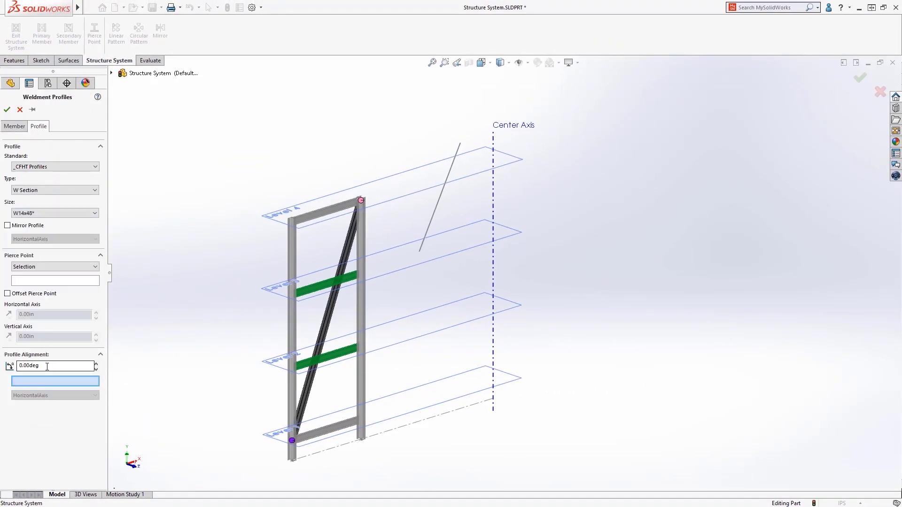
pyautogui.press('Return')
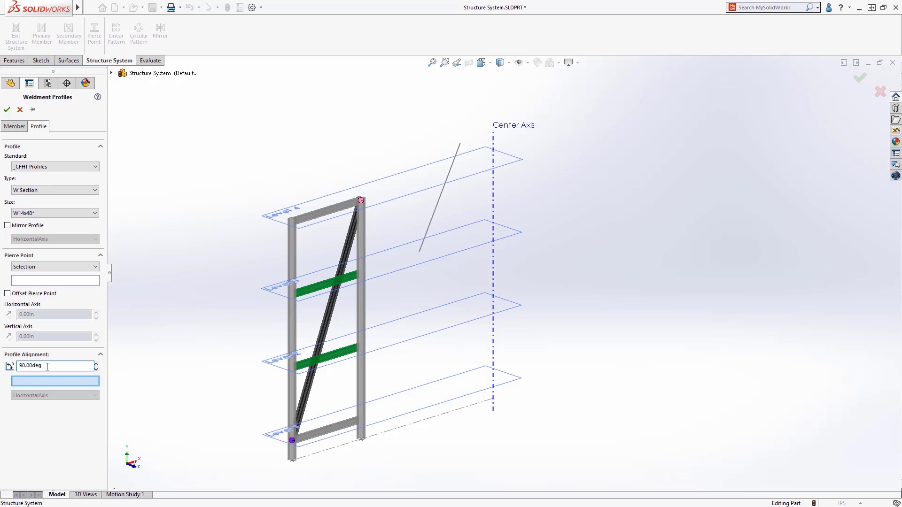
pyautogui.click(7, 110)
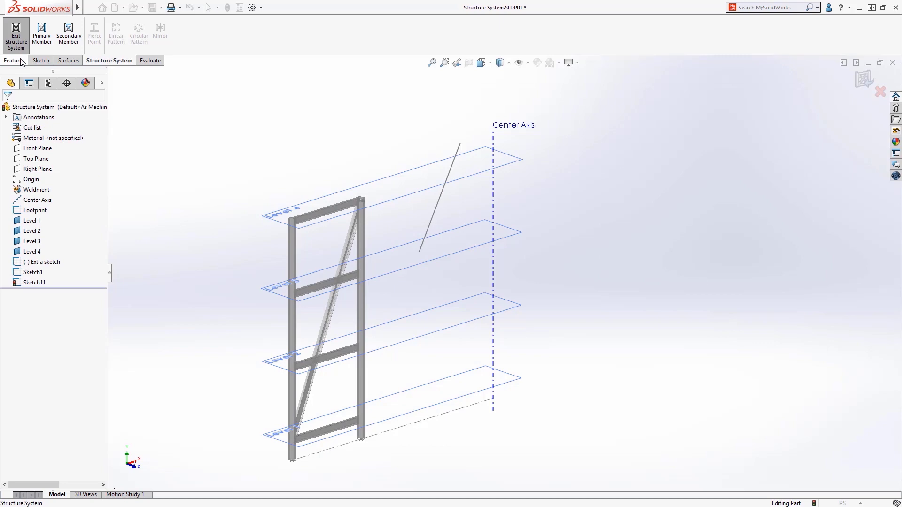
# Exit the structure system and switch the simple corner groups to the alternative planar trim option, going through the individual corners.
pyautogui.click(16, 37)
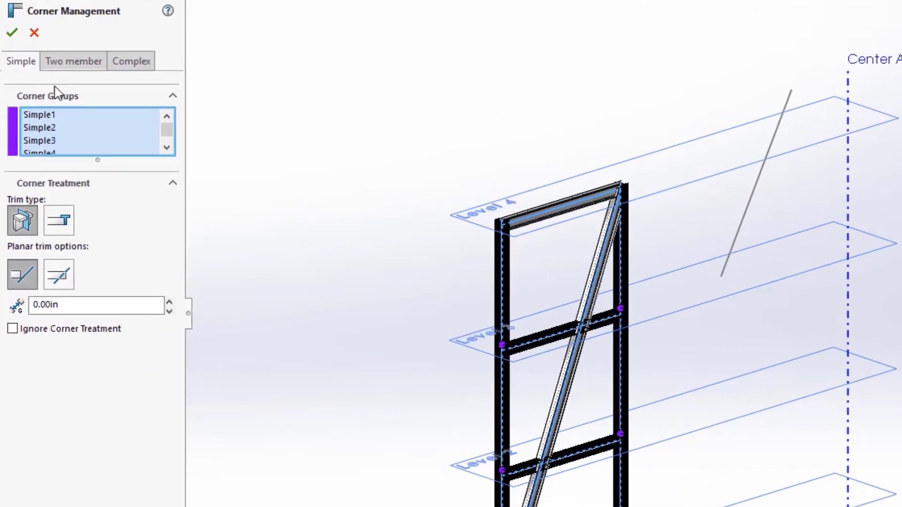
pyautogui.click(56, 273)
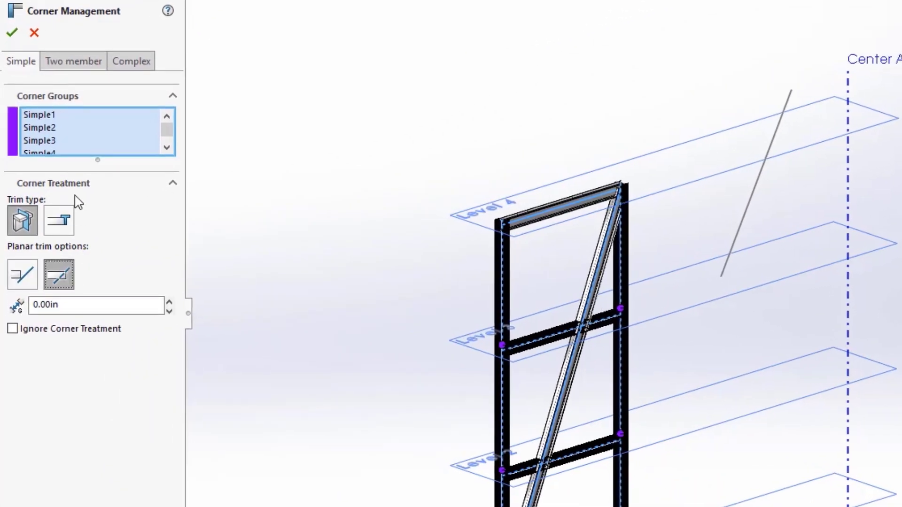
pyautogui.click(57, 130)
pyautogui.press('Down')
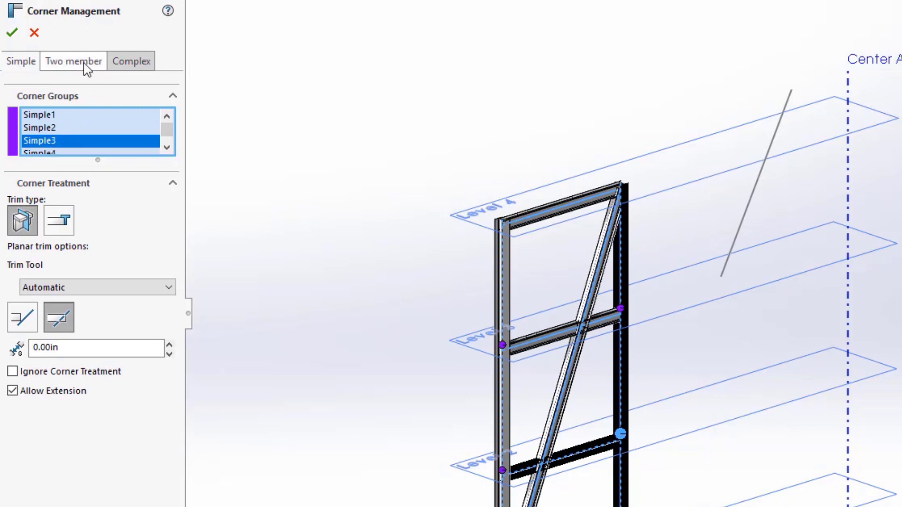
# Treat the two-member corner with planar trim and the second planar trim option, checking the roles of Member1 and Member6.
pyautogui.click(85, 66)
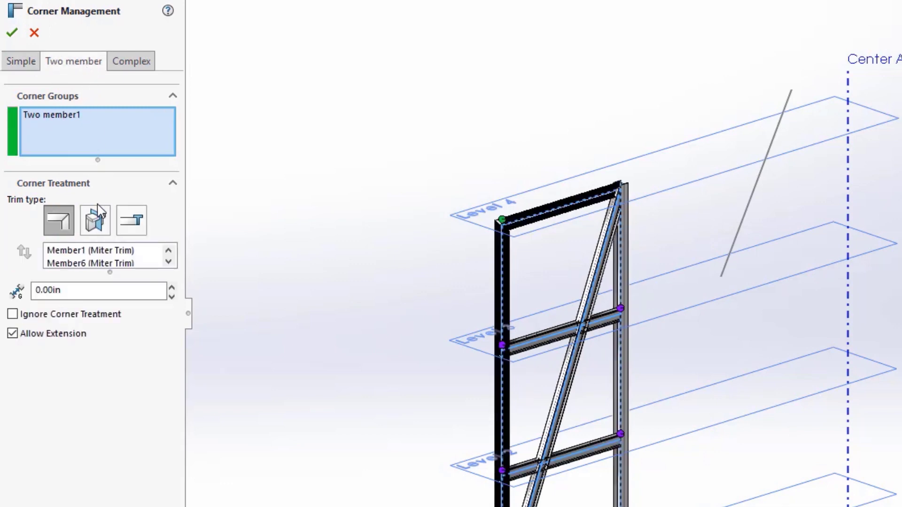
pyautogui.click(96, 217)
pyautogui.click(98, 274)
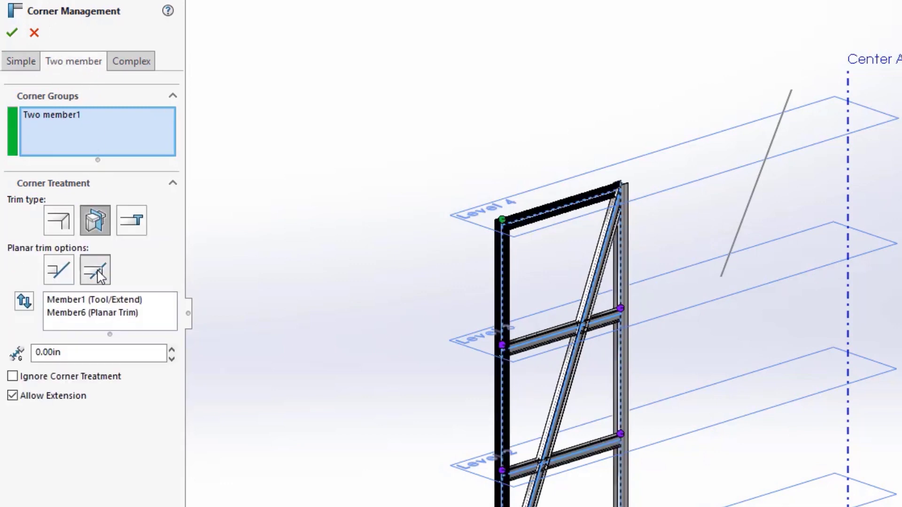
pyautogui.click(94, 300)
pyautogui.click(96, 312)
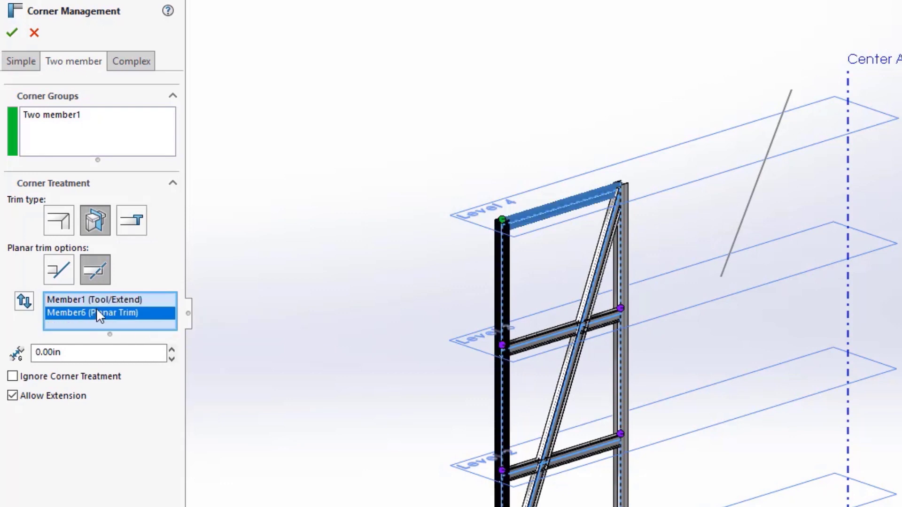
# Review the trim tool and trimmed brace members of corner group Complex1 and accept the corner management.
pyautogui.click(134, 64)
pyautogui.click(55, 114)
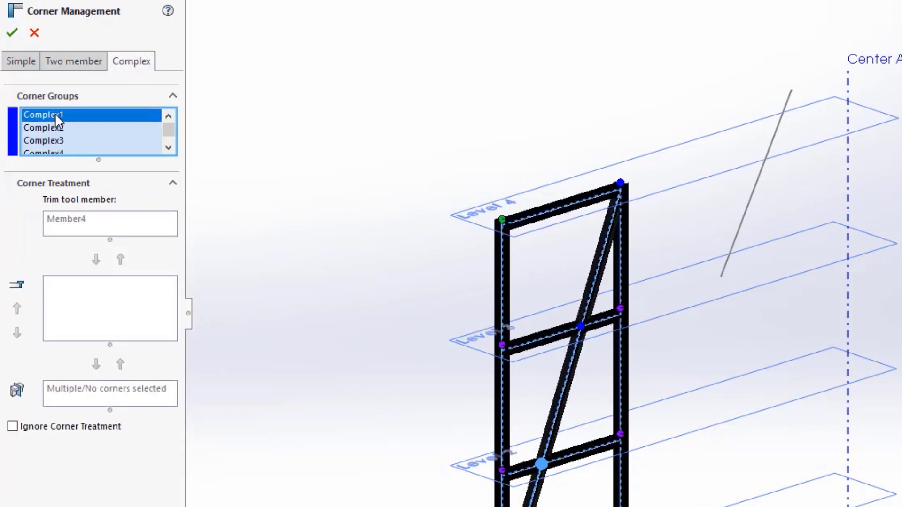
pyautogui.click(72, 219)
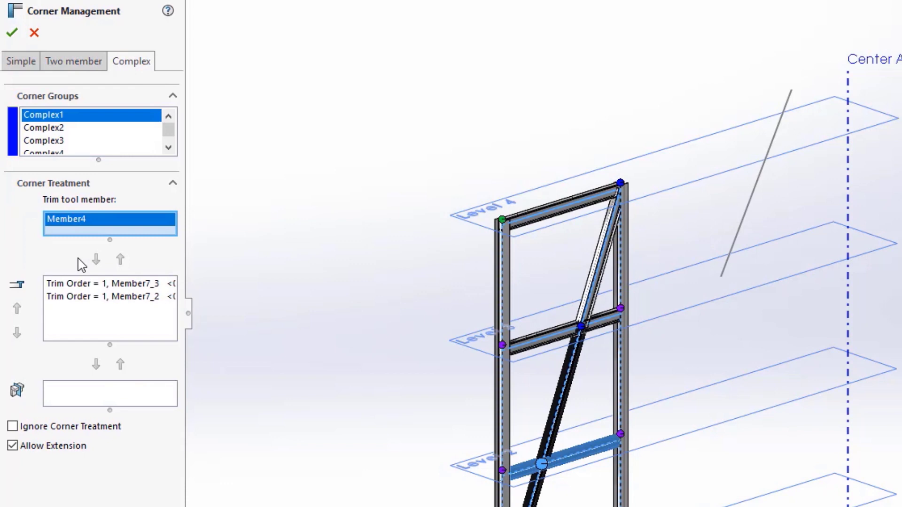
pyautogui.click(76, 283)
pyautogui.click(78, 296)
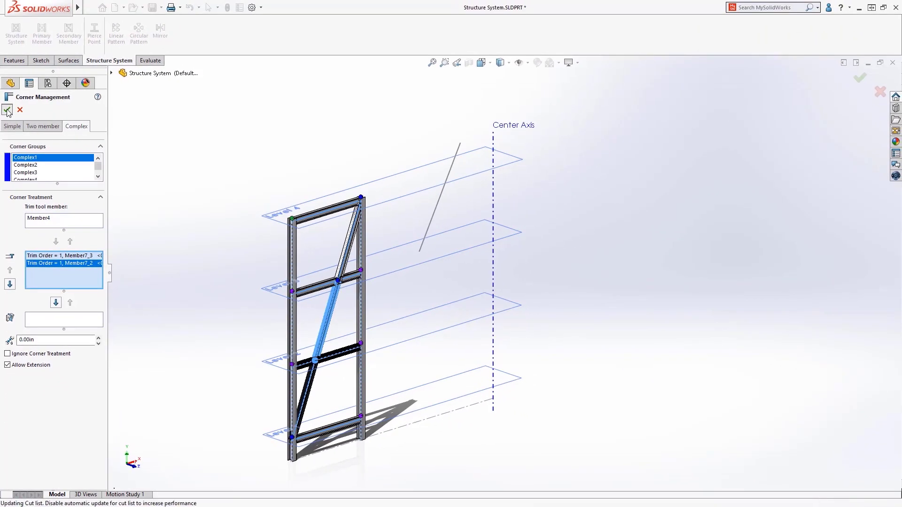
pyautogui.click(11, 32)
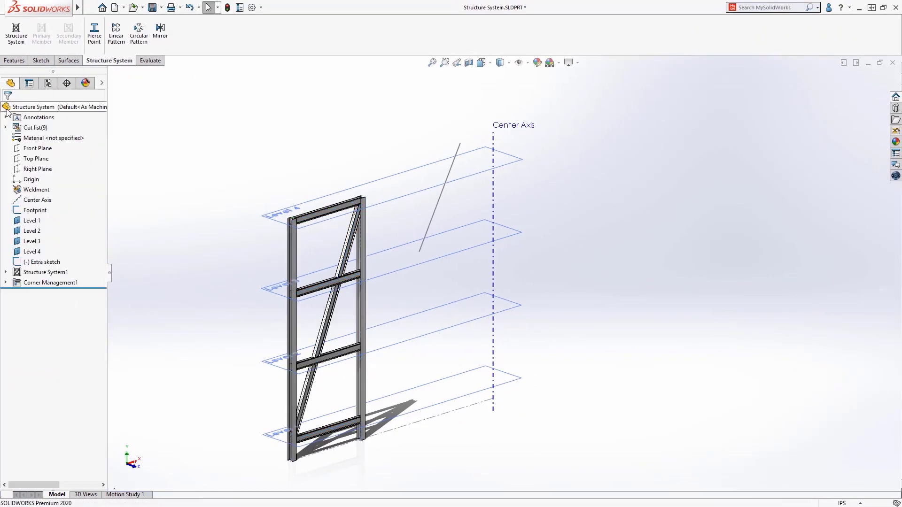
# Inspect close up the trimmed joint where the diagonal brace meets the Level 4 beam and the inner column.
pyautogui.hotkey('ctrl', 'shift', 'z')
pyautogui.moveTo(344, 186); pyautogui.dragTo(393, 237)
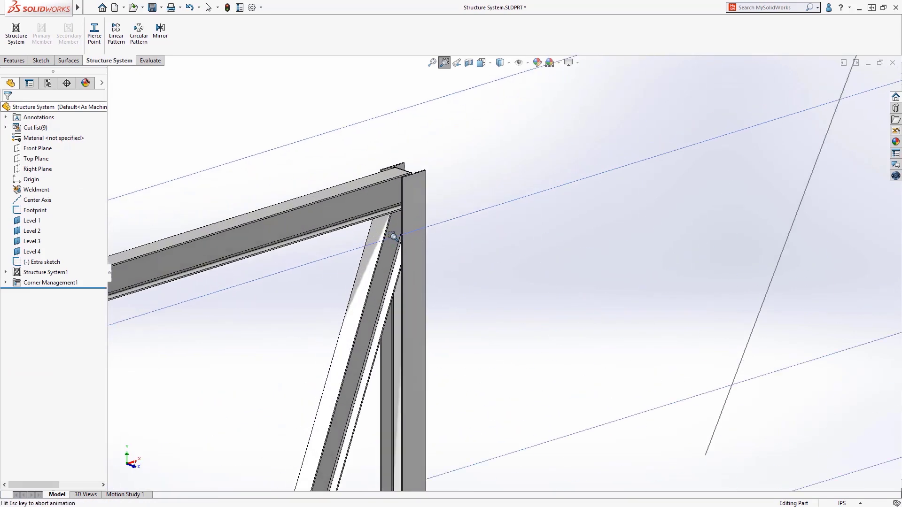
pyautogui.press('Escape')
pyautogui.moveTo(458, 223)
pyautogui.mouseDown(button='middle')
pyautogui.moveTo(312, 148)
pyautogui.moveTo(378, 165)
pyautogui.moveTo(415, 196)
pyautogui.mouseUp(button='middle')
pyautogui.click(456, 63)
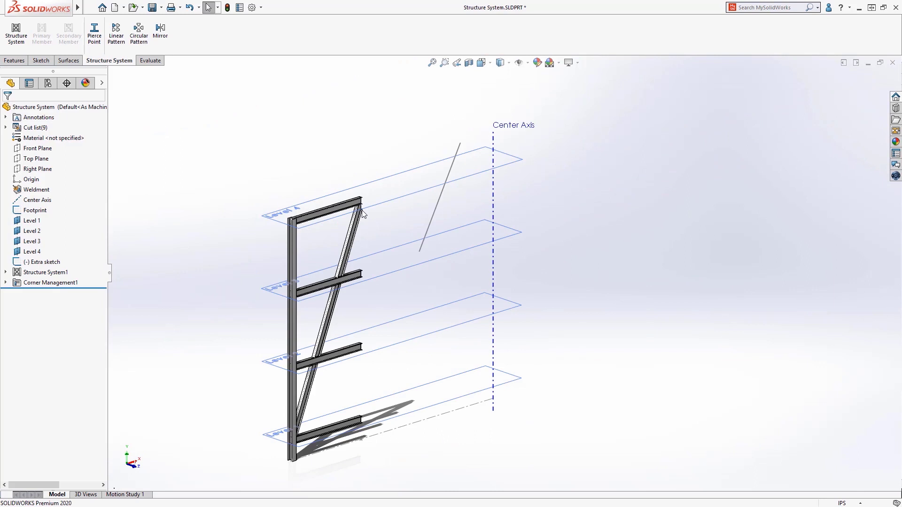
# Create a circular pattern of the whole structure system around the Center Axis with 12 equally spaced instances over 360 degrees.
pyautogui.click(493, 160)
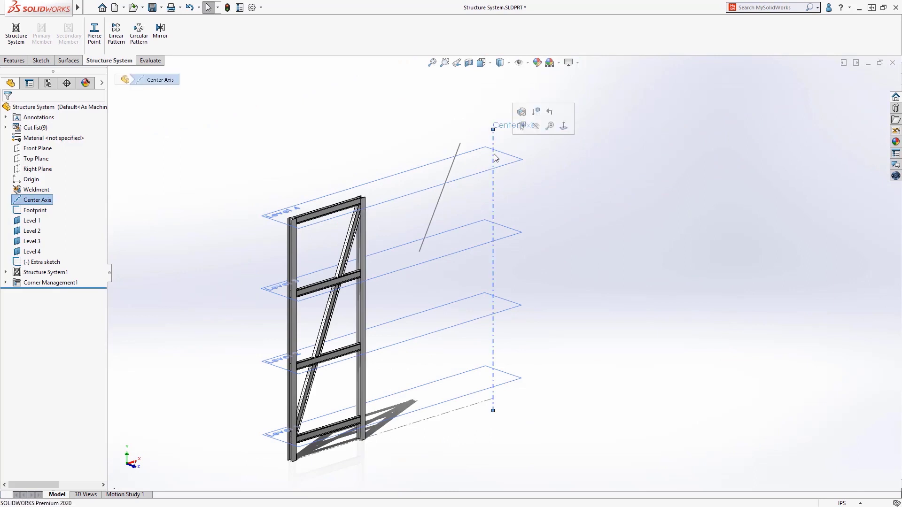
pyautogui.click(140, 35)
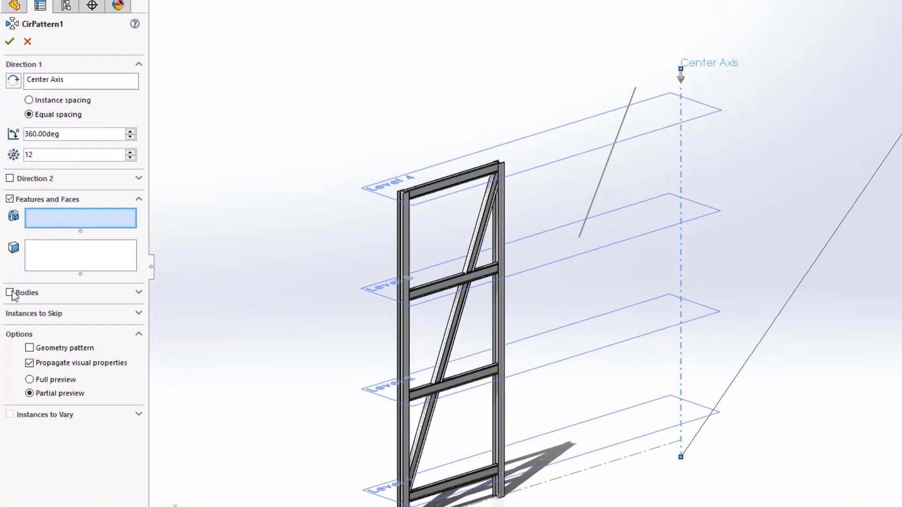
pyautogui.click(14, 290)
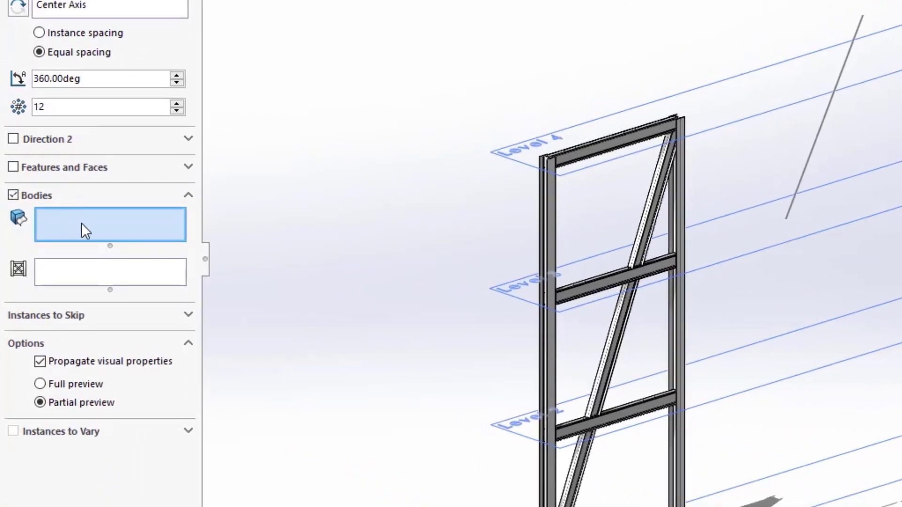
pyautogui.click(80, 275)
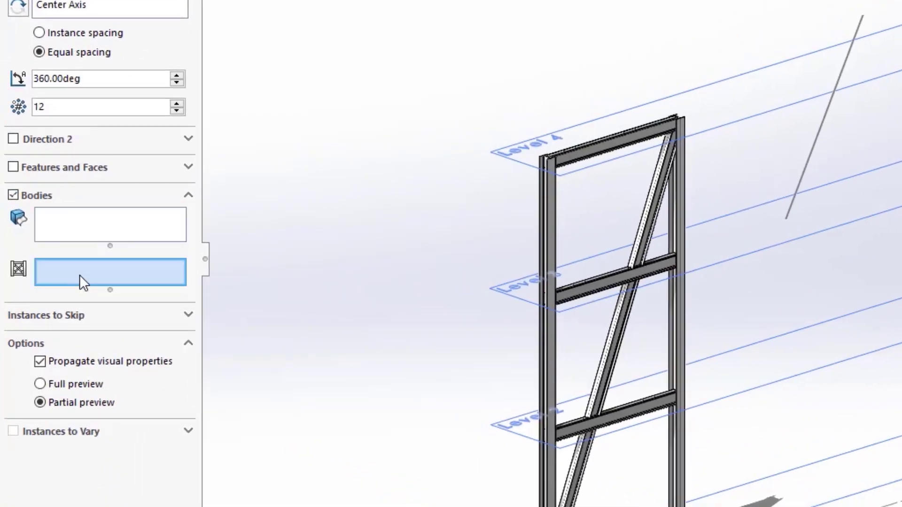
pyautogui.click(548, 243)
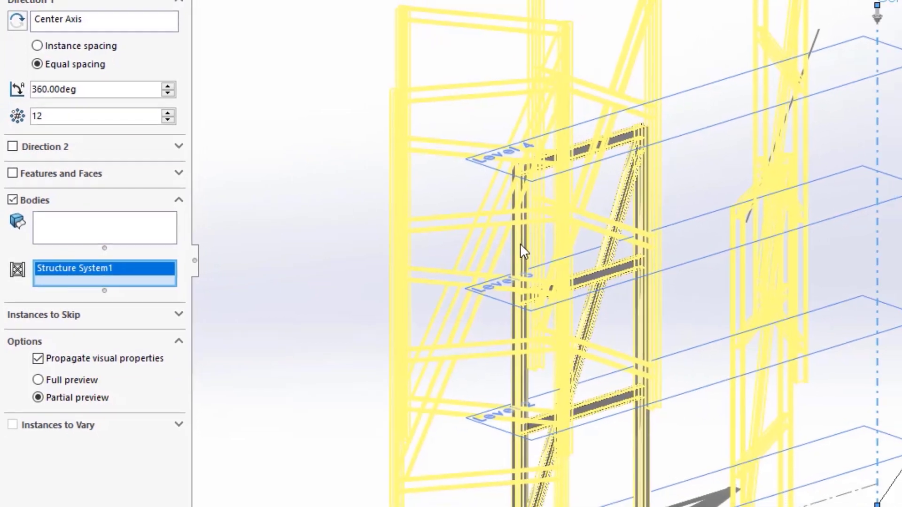
pyautogui.rightClick(332, 266)
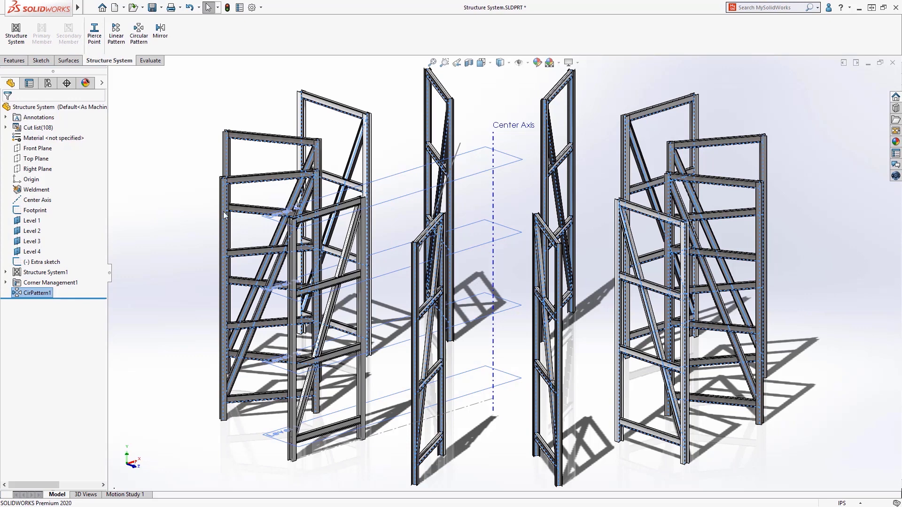
# Start a second structure system with support-plane secondary members pairing the outer columns and the inner columns of two adjacent frames.
pyautogui.click(23, 34)
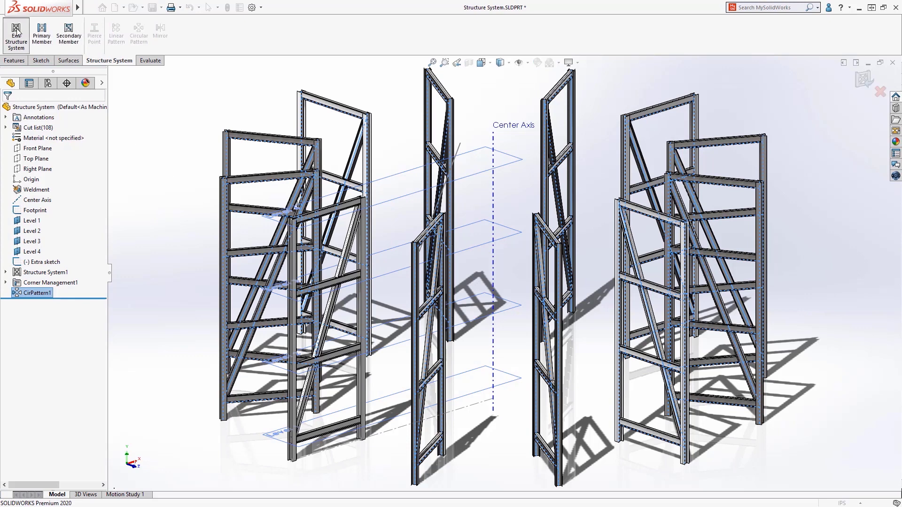
pyautogui.click(68, 35)
pyautogui.click(14, 161)
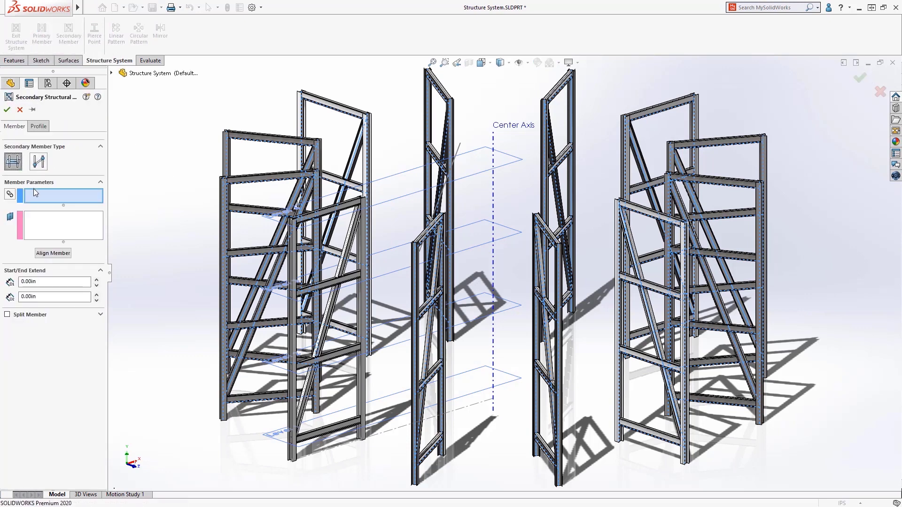
pyautogui.click(292, 460)
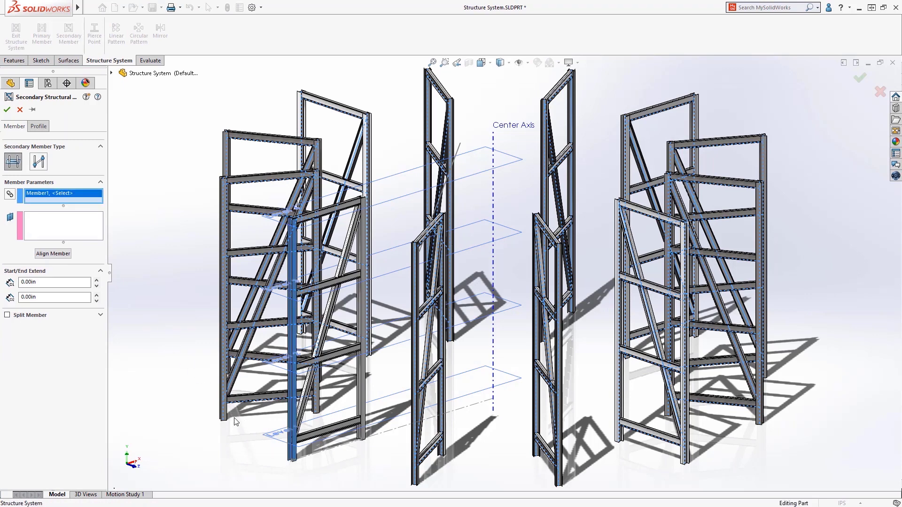
pyautogui.click(224, 415)
pyautogui.click(319, 410)
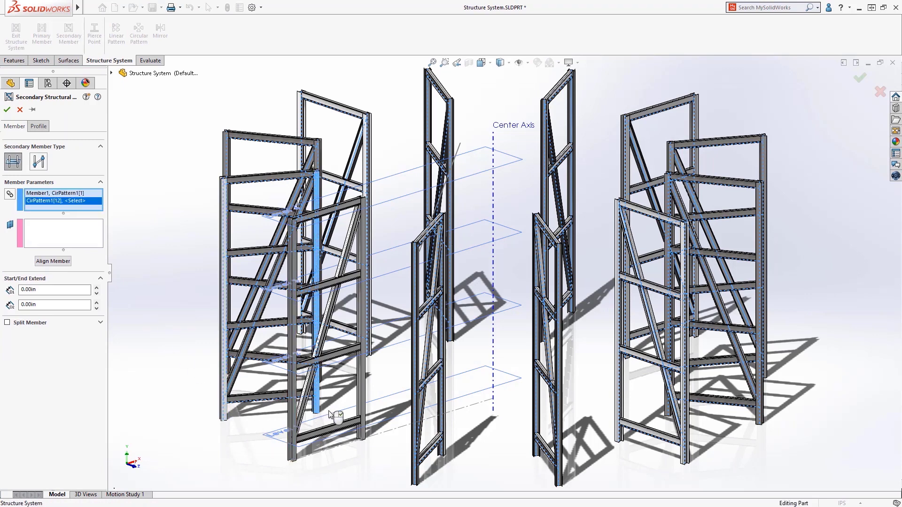
pyautogui.click(362, 409)
# Place the connecting members on Level 1, Level 2, Level 3 and Level 4 and start selecting a profile pierce point for them.
pyautogui.click(78, 235)
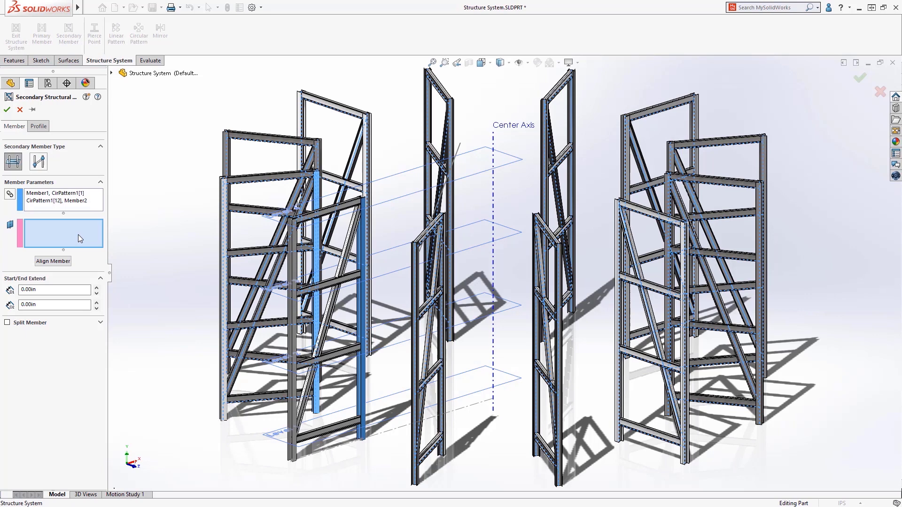
pyautogui.click(278, 432)
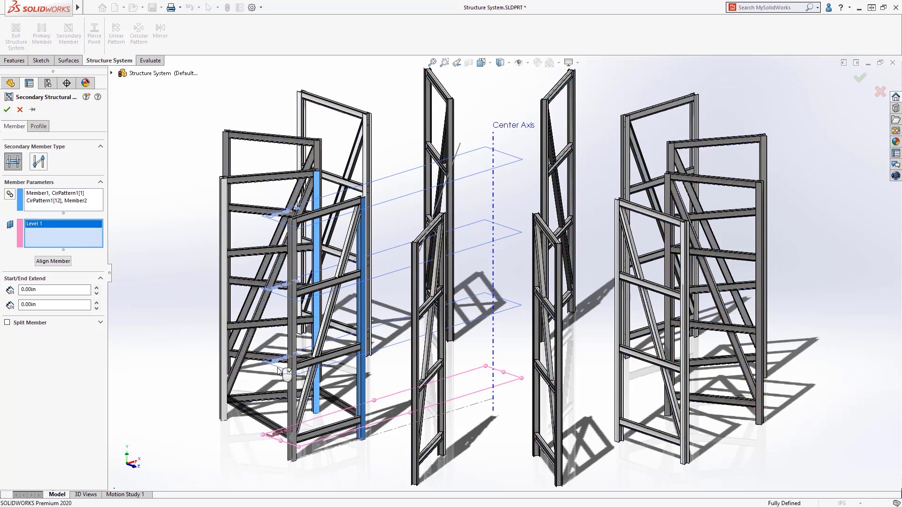
pyautogui.click(279, 359)
pyautogui.click(282, 285)
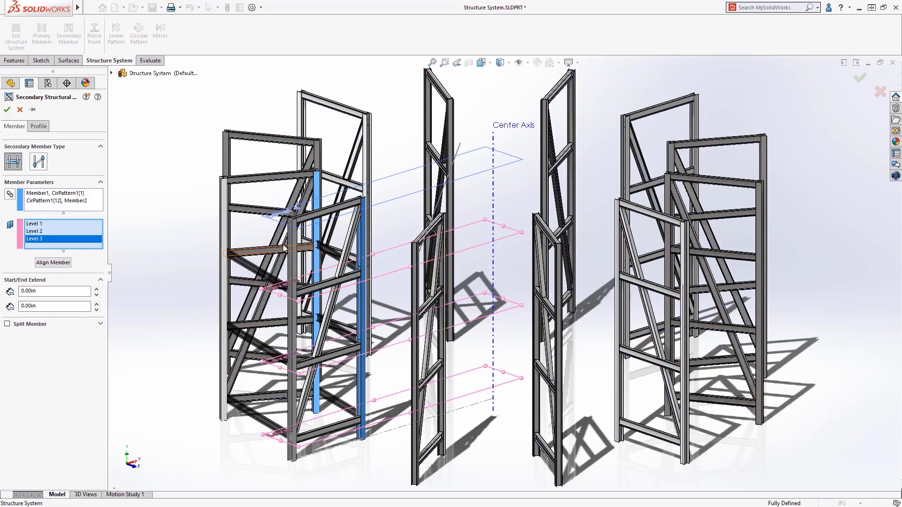
pyautogui.click(281, 214)
pyautogui.click(40, 129)
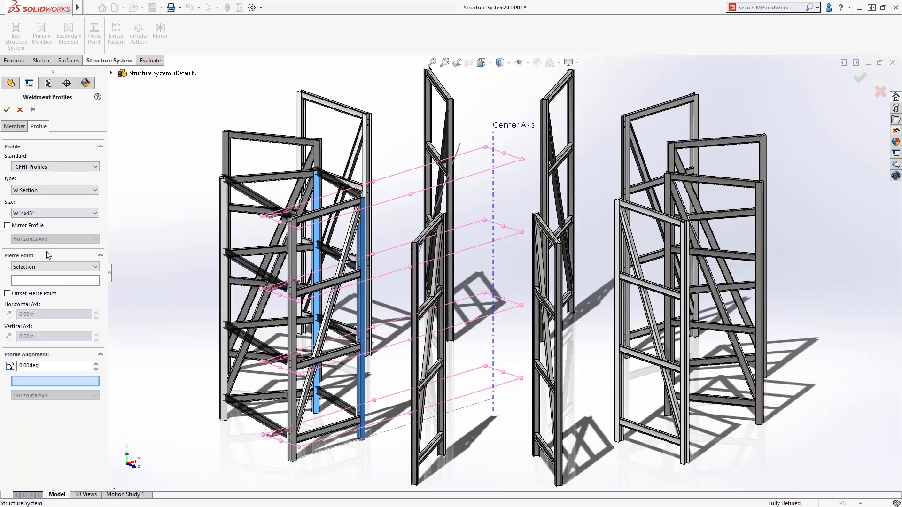
pyautogui.click(55, 282)
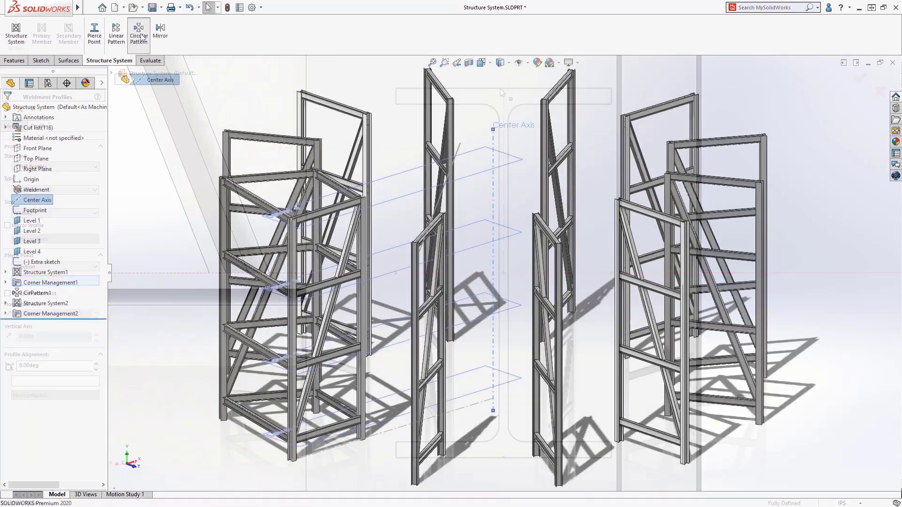
# Circular-pattern Structure System2 around the Center Axis with 12 equally spaced instances over 360 degrees.
pyautogui.click(138, 33)
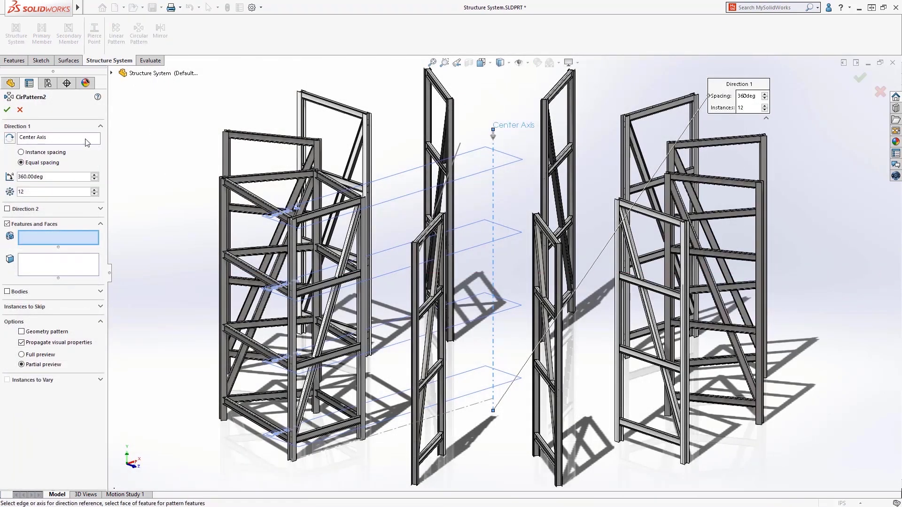
pyautogui.click(8, 292)
pyautogui.click(38, 284)
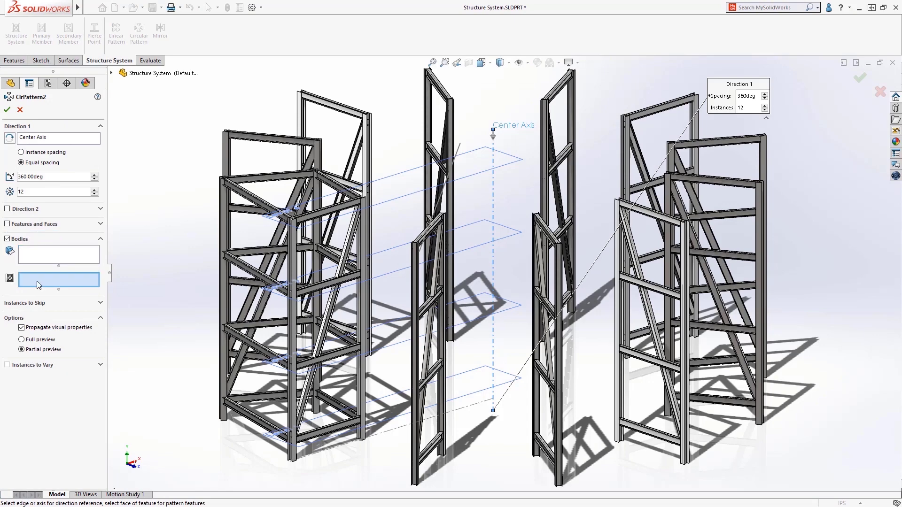
pyautogui.click(235, 341)
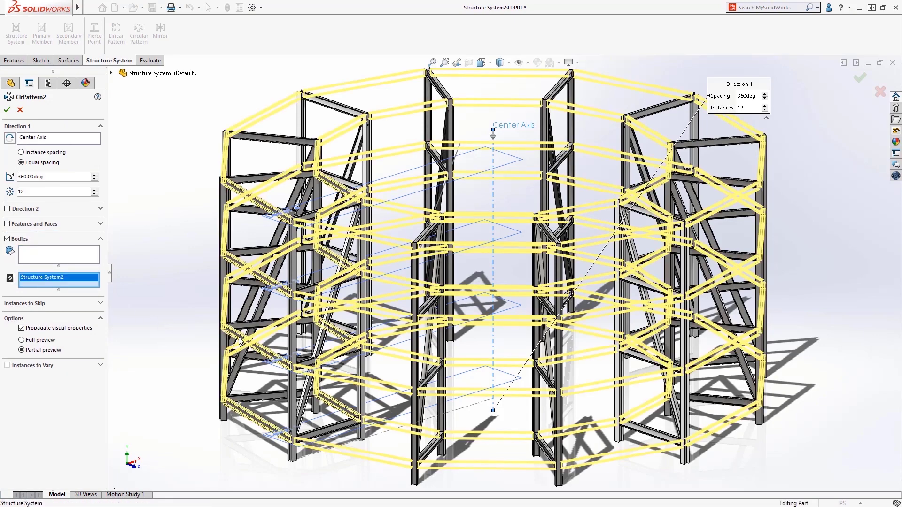
pyautogui.press('Return')
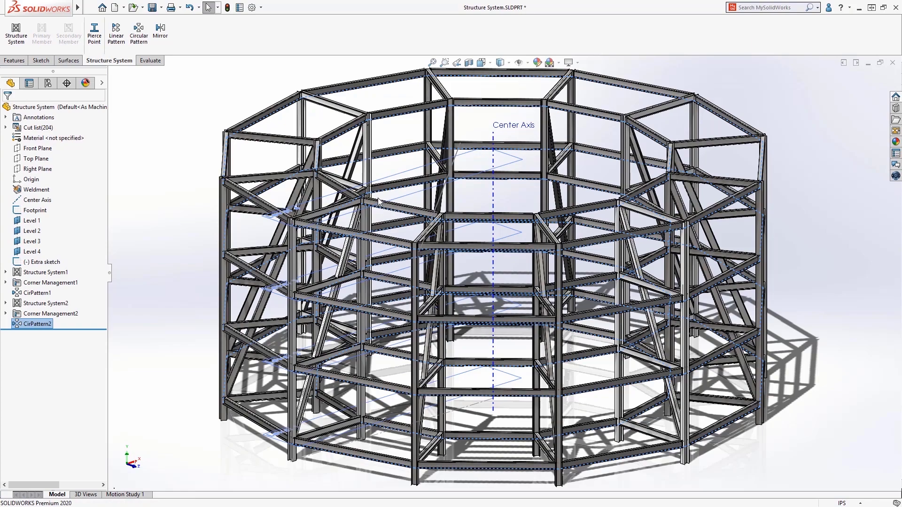
# Hide the level planes, center axis and sketches so only the steel frame is displayed.
pyautogui.click(518, 63)
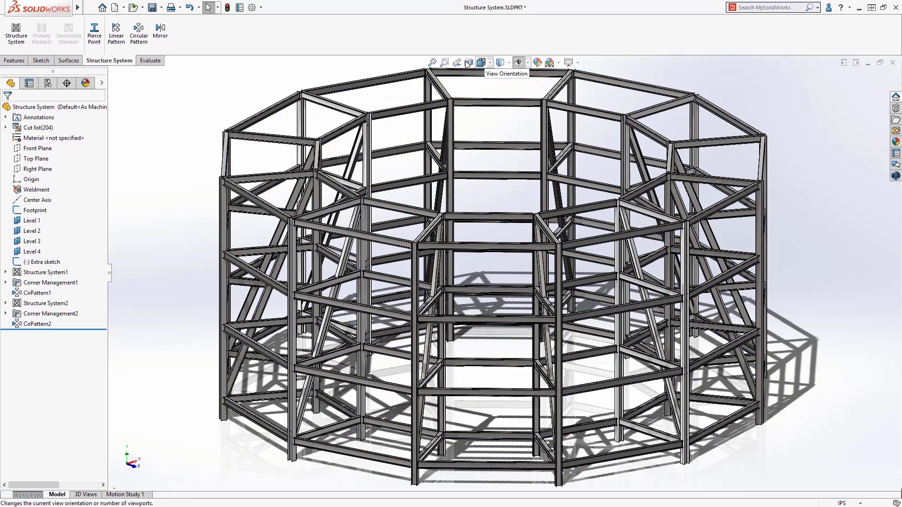
pyautogui.click(432, 63)
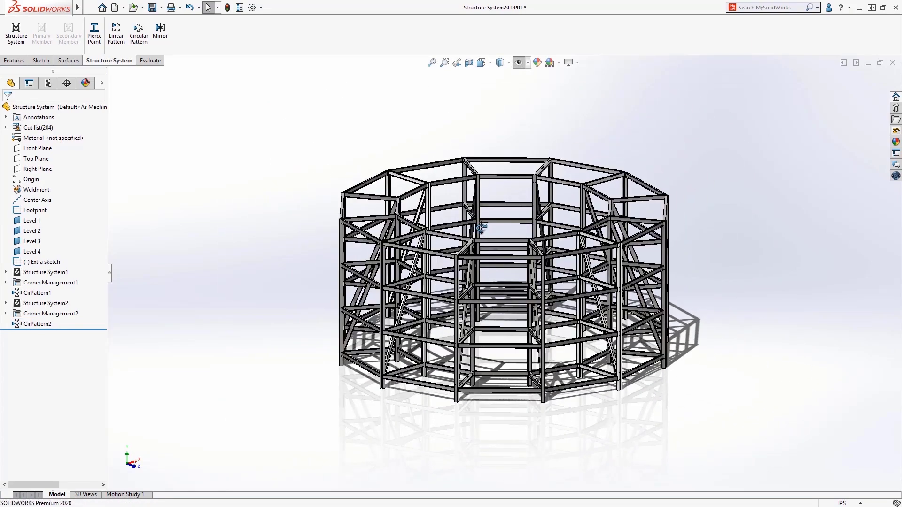